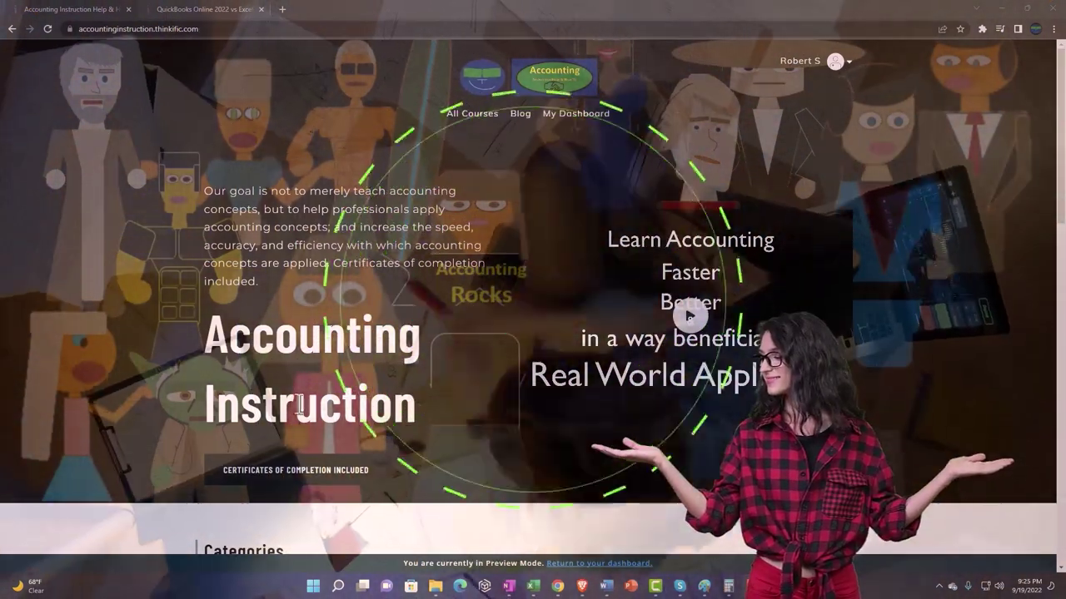
# Switch to the QuickBooks Online lesson tab and expand the 'OneNote - Getting Started 2022' lessons
pyautogui.scroll(-5, 147, 453)
pyautogui.scroll(-3, 146, 457)
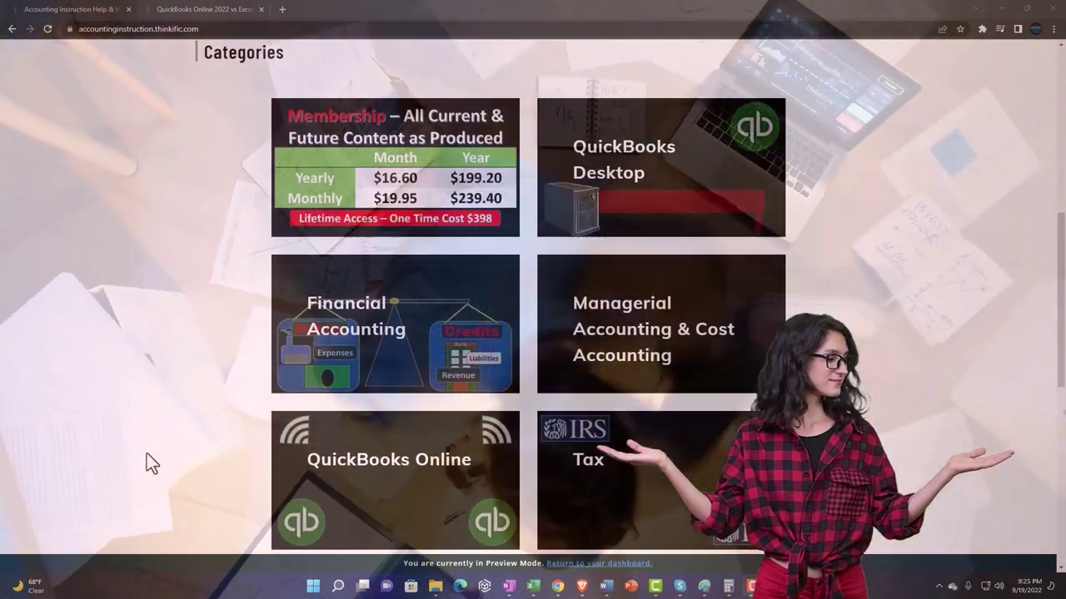
pyautogui.scroll(-4, 148, 463)
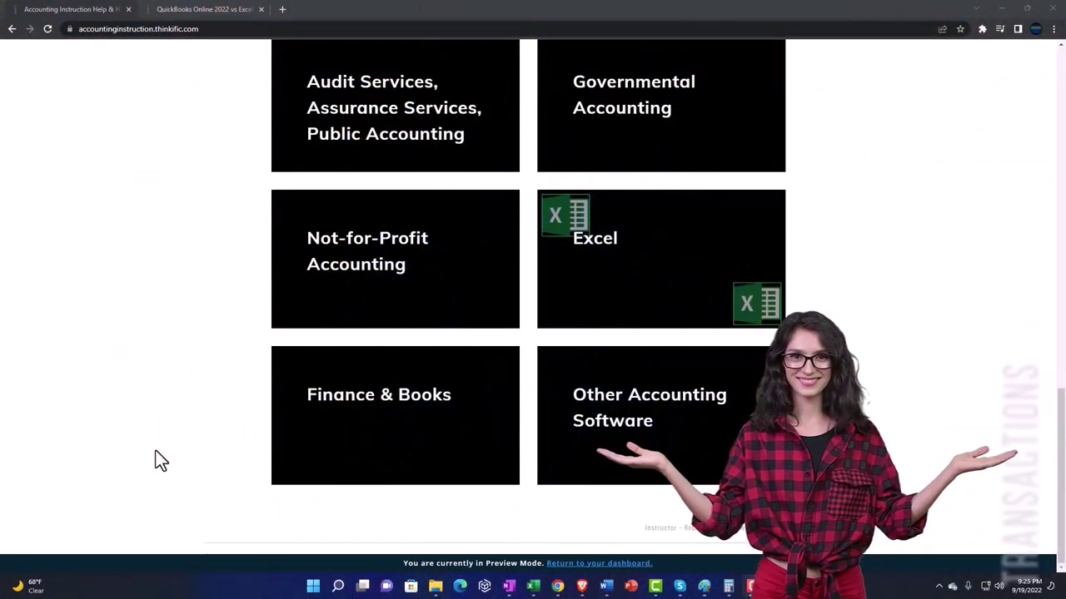
pyautogui.click(190, 11)
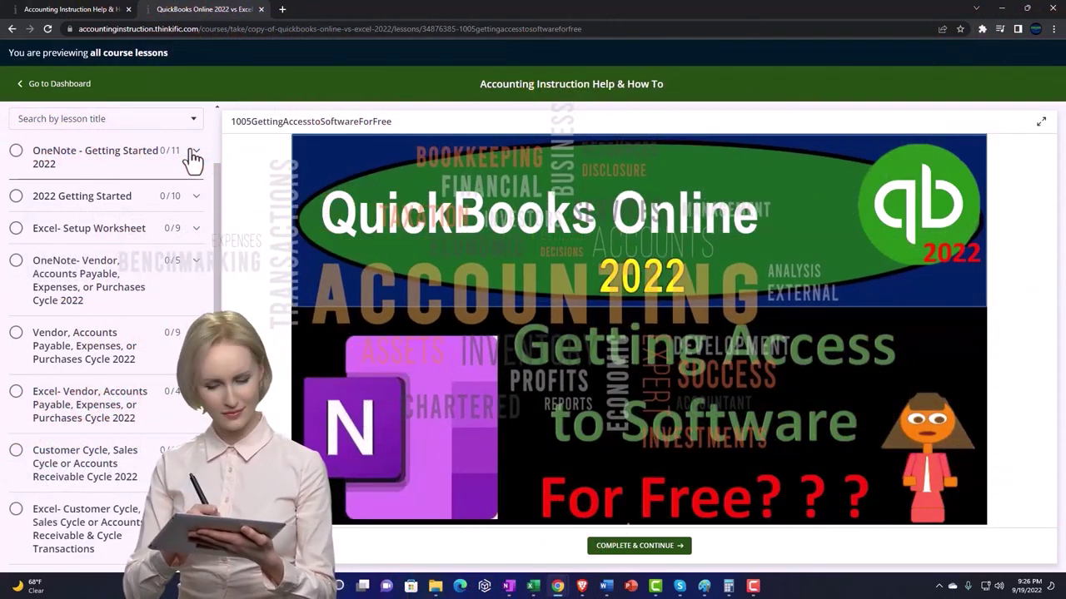
pyautogui.click(191, 155)
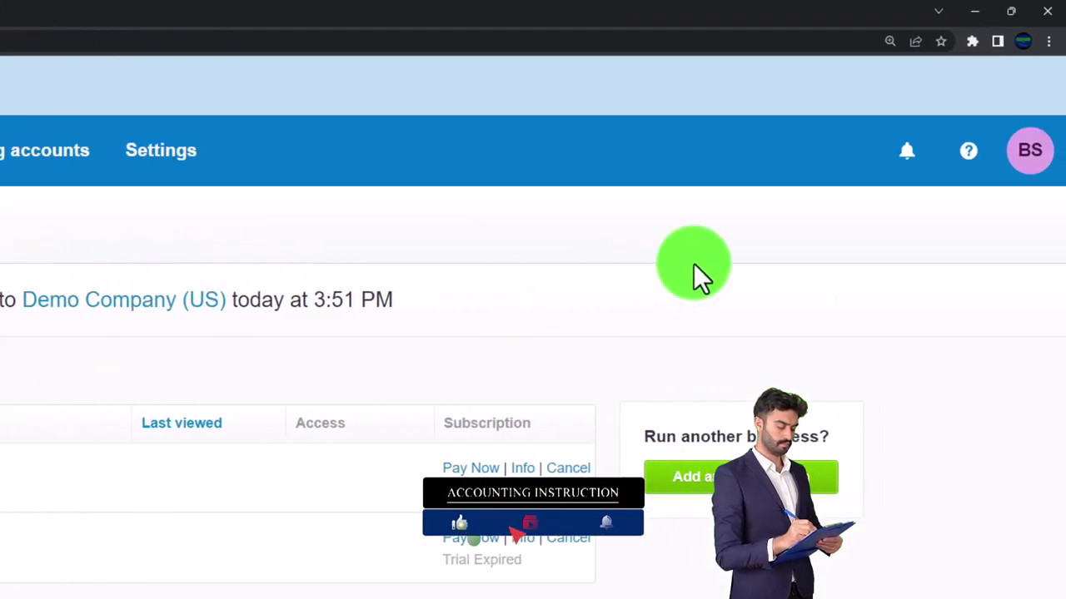
# Zoom the browser to 175%, reset the Demo Company (US) data, and dismiss the overview banner
pyautogui.hotkey('ctrl', '+')
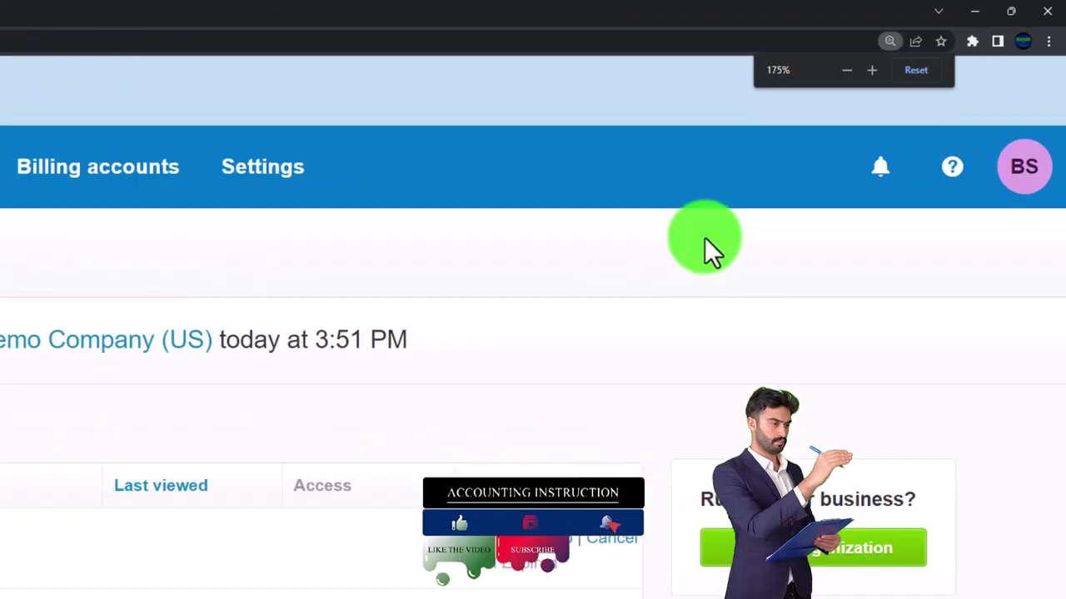
pyautogui.click(790, 102)
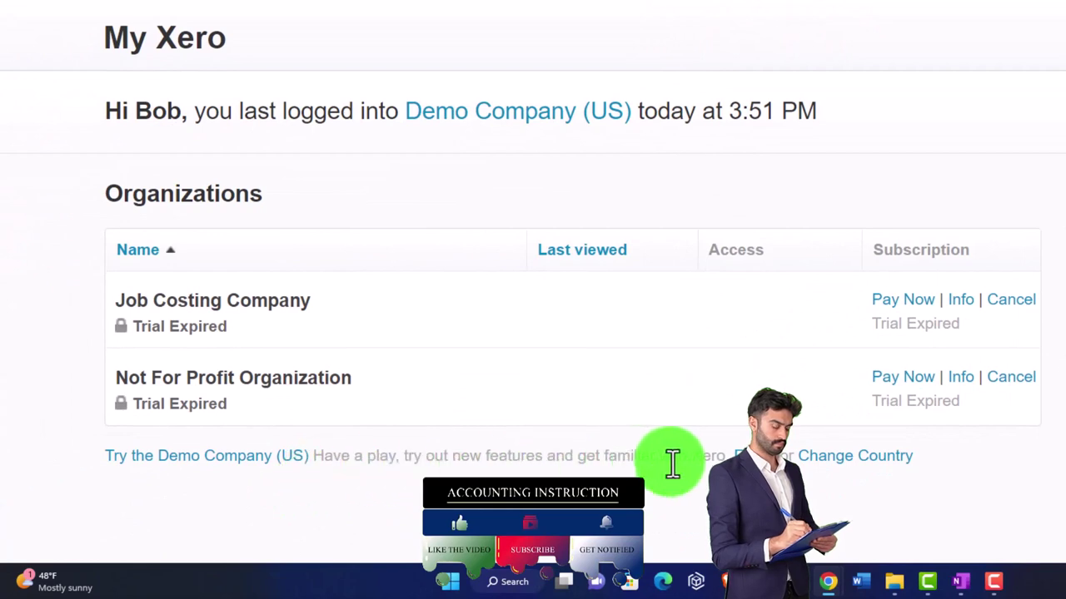
pyautogui.click(749, 456)
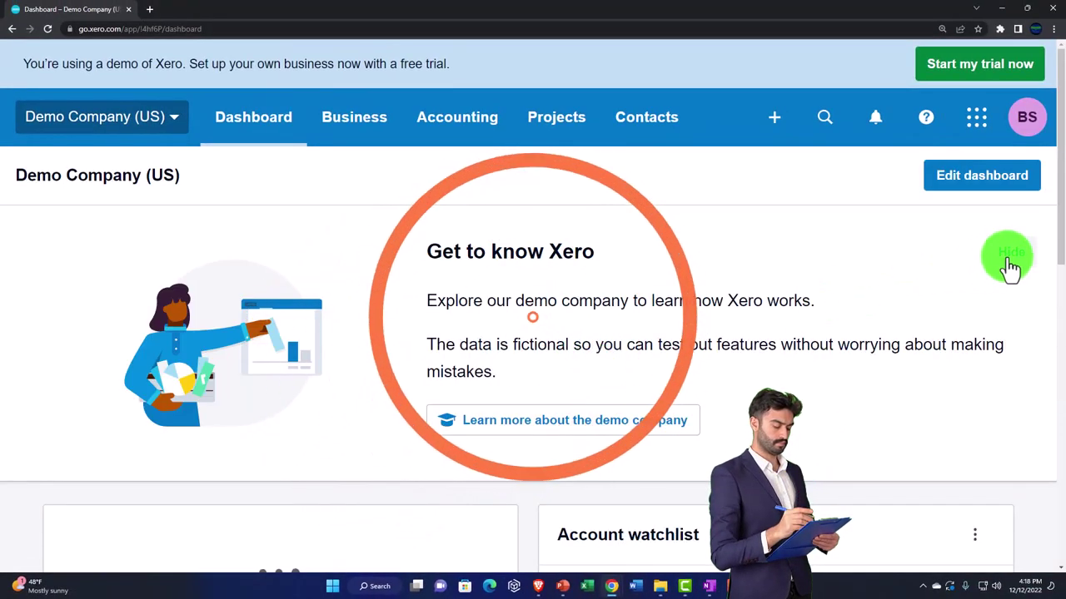
pyautogui.click(1009, 256)
# Duplicate the dashboard tab twice so three dashboard tabs are open
pyautogui.rightClick(121, 32)
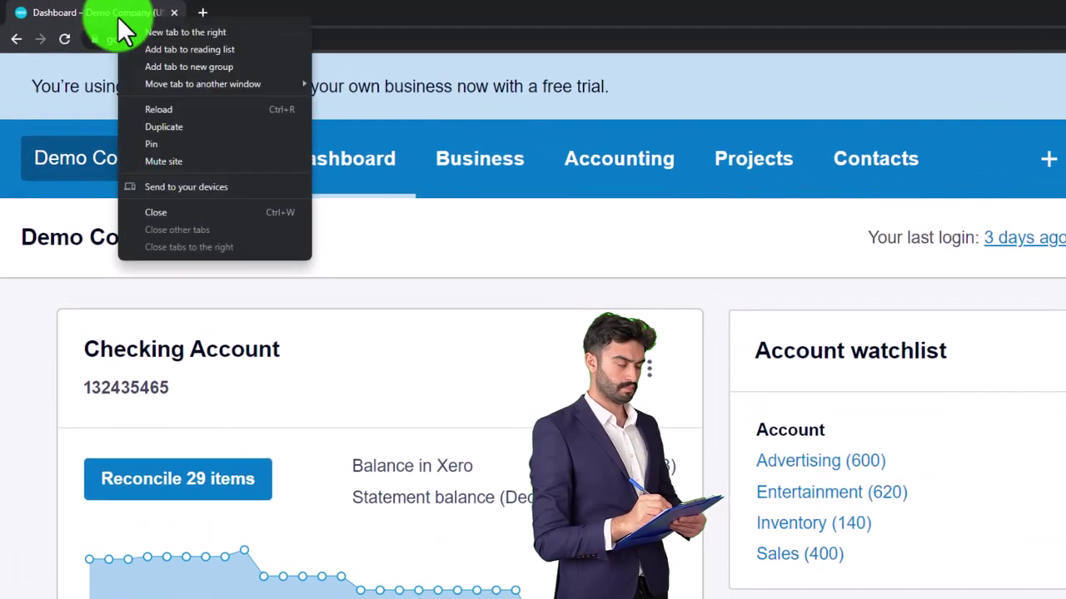
pyautogui.click(166, 123)
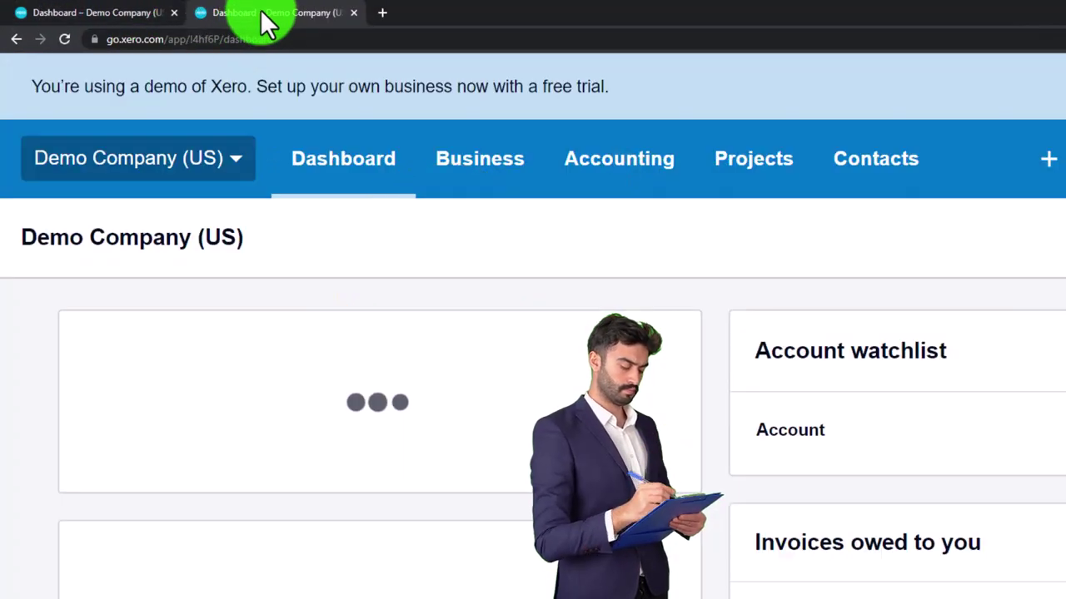
pyautogui.rightClick(265, 24)
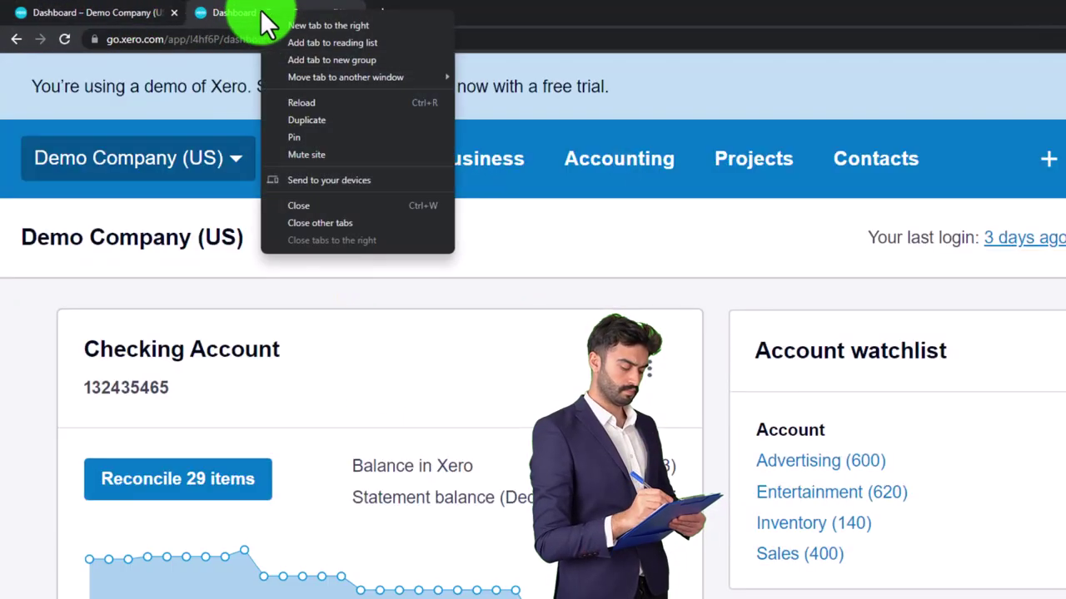
pyautogui.click(294, 122)
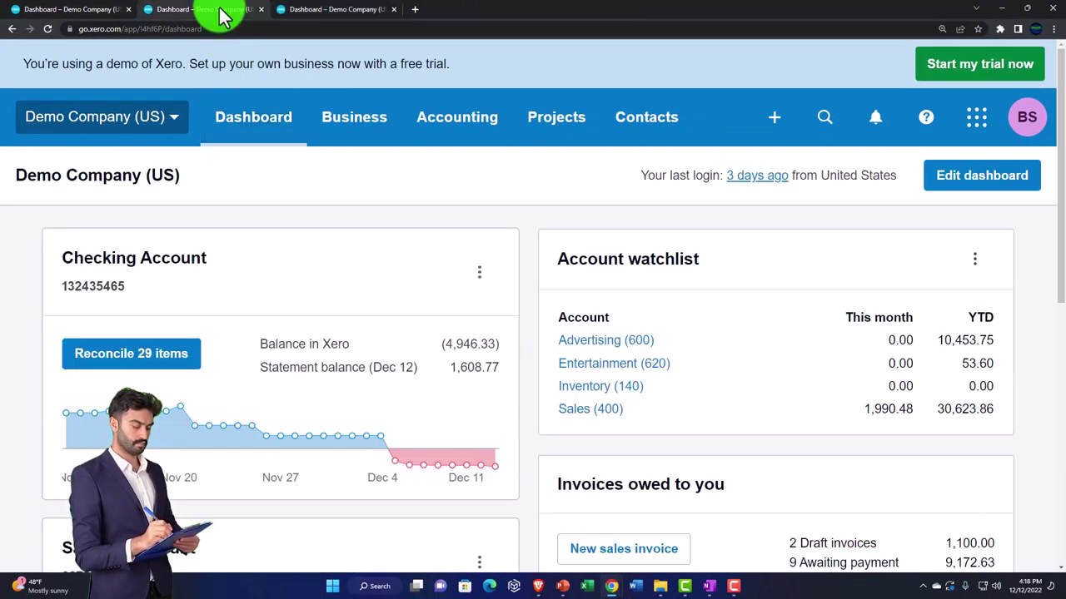
# Open the Balance Sheet and Income Statement (Profit and Loss) reports in separate tabs
pyautogui.click(433, 130)
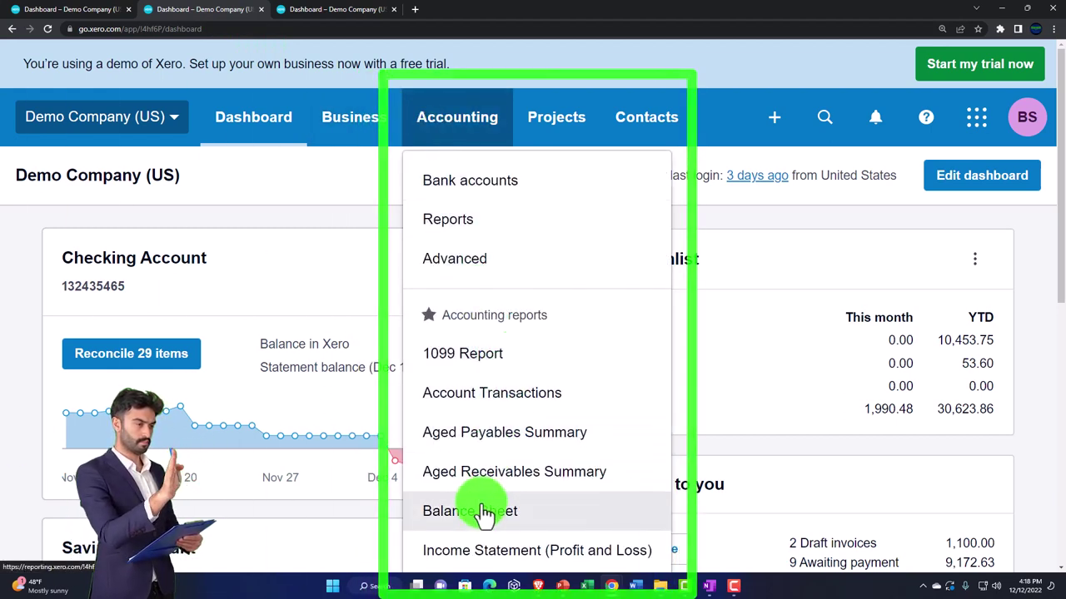
pyautogui.click(574, 521)
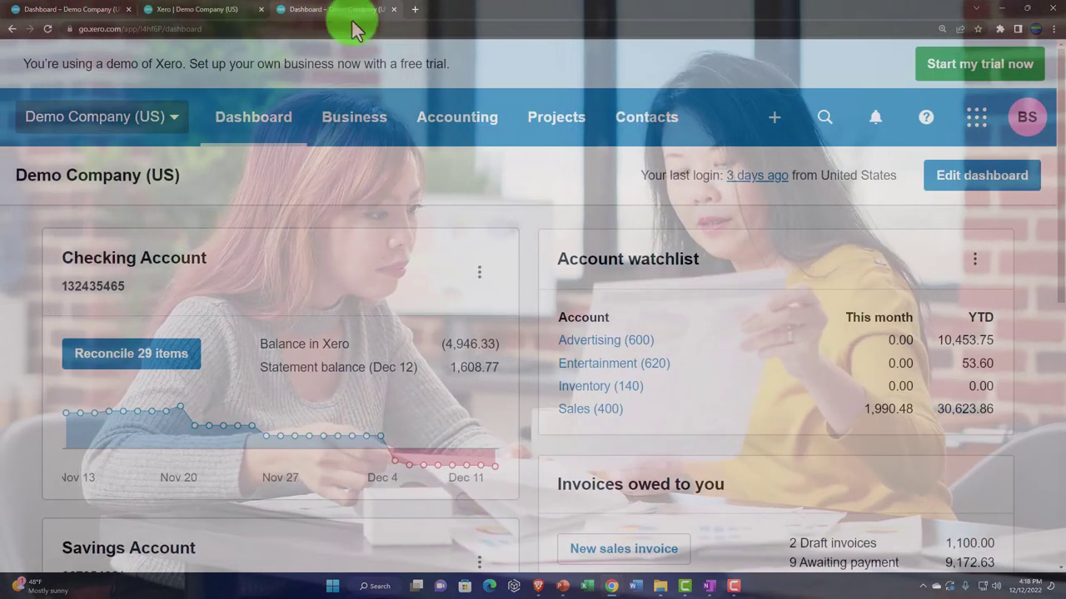
pyautogui.click(460, 121)
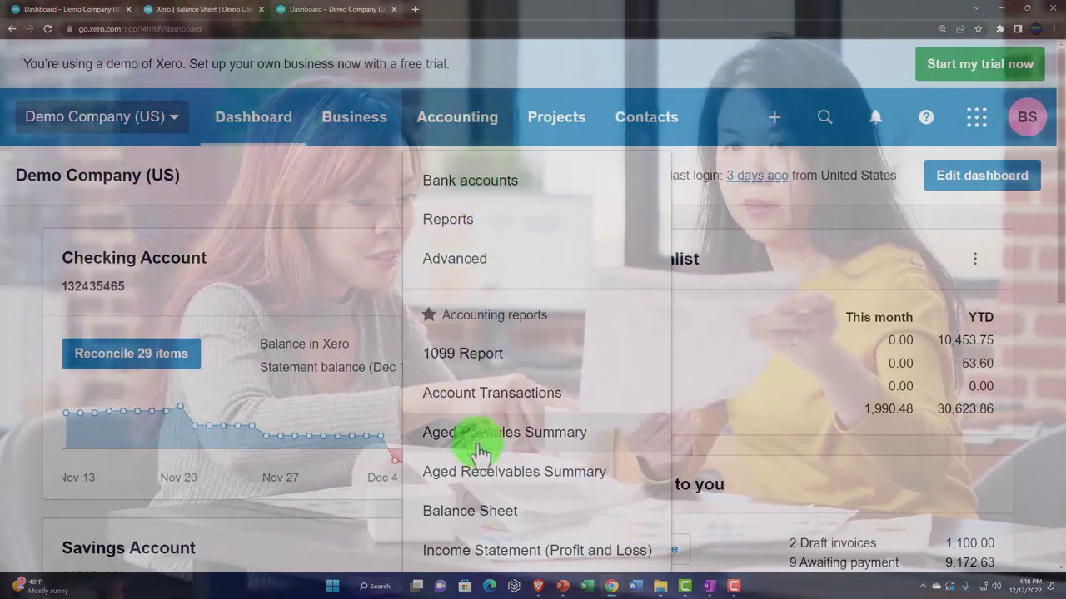
pyautogui.click(532, 552)
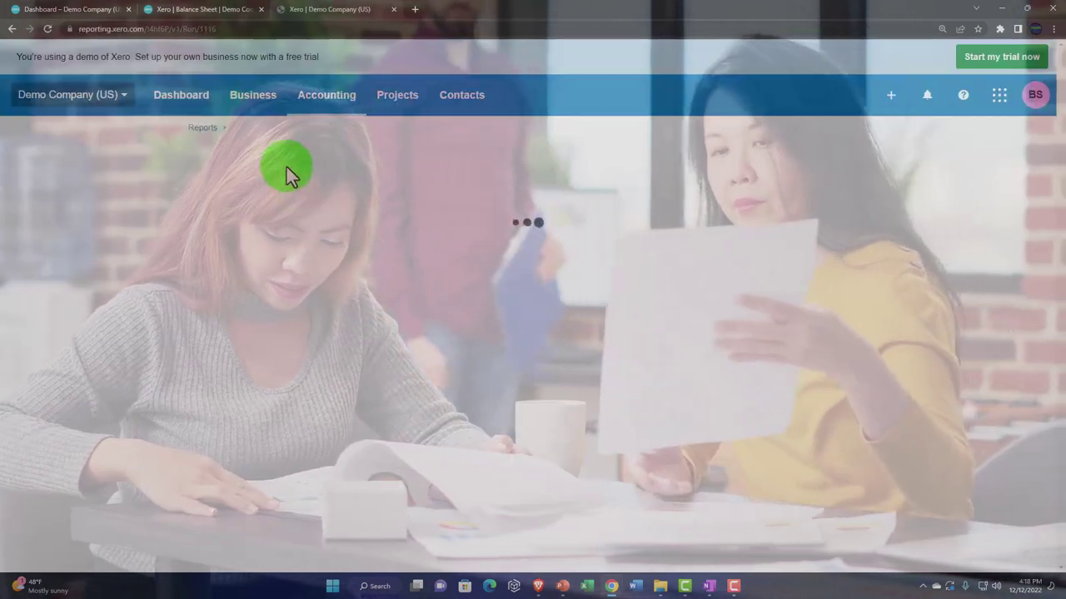
# Update the Balance Sheet to a custom date of December 31, 2022 and zoom to 175%
pyautogui.click(208, 10)
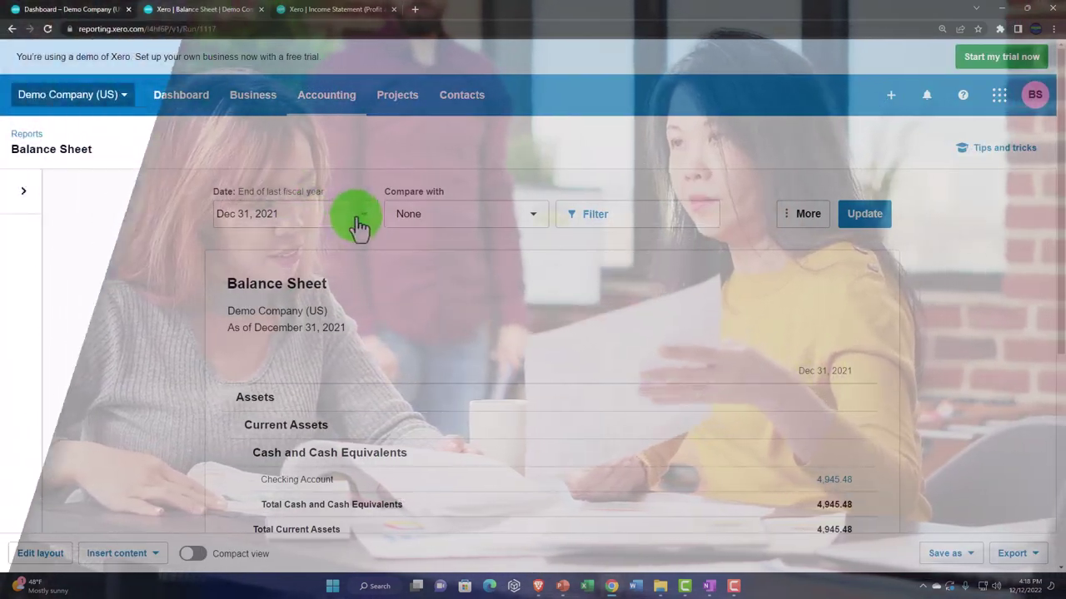
pyautogui.click(360, 222)
pyautogui.click(414, 437)
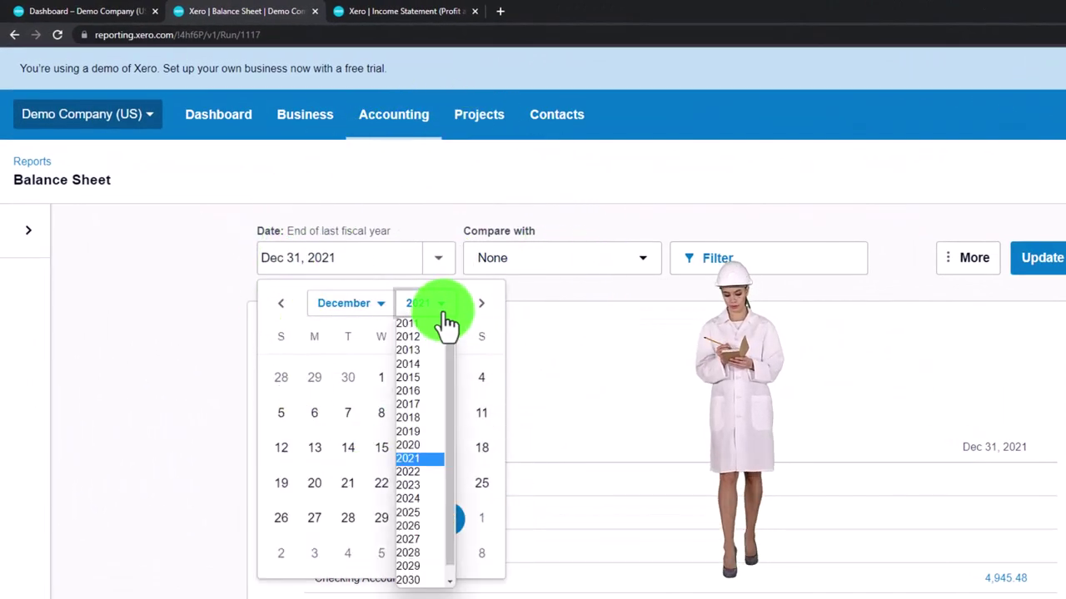
pyautogui.click(430, 470)
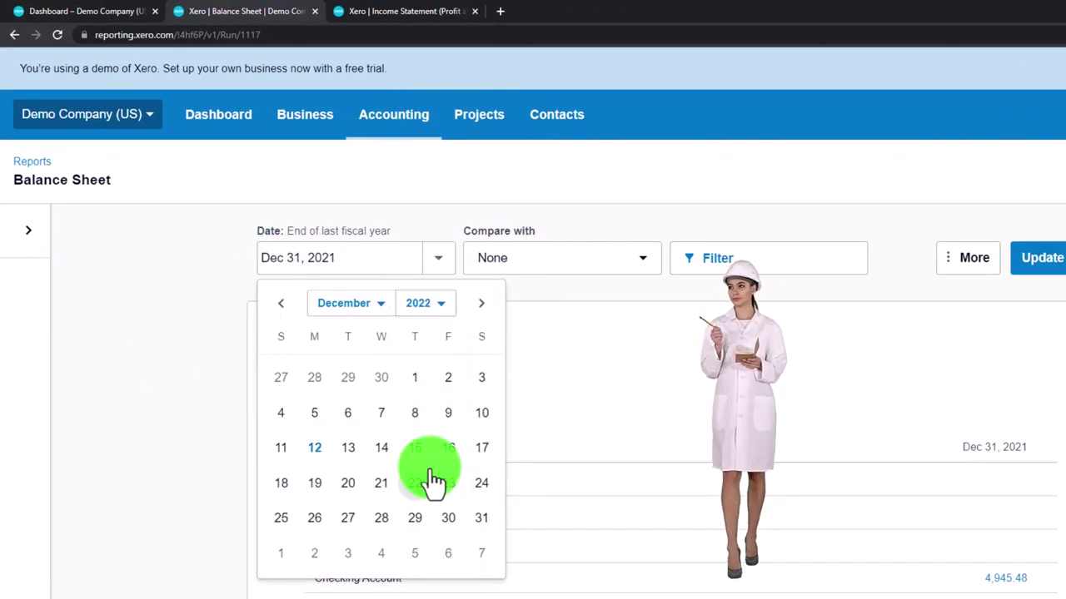
pyautogui.click(489, 524)
pyautogui.click(1041, 257)
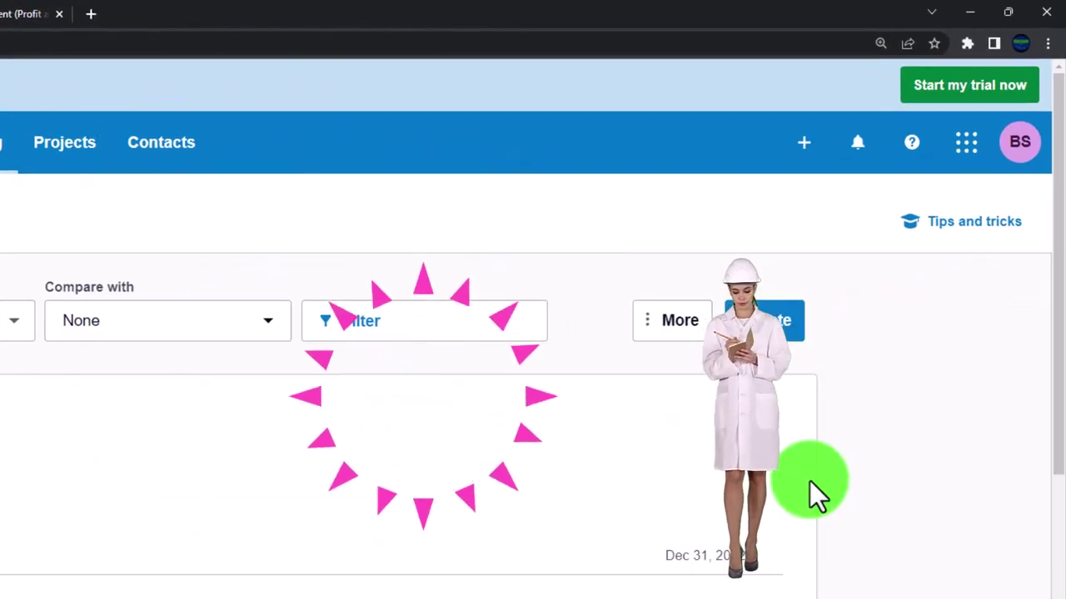
pyautogui.hotkey('ctrl', '+')
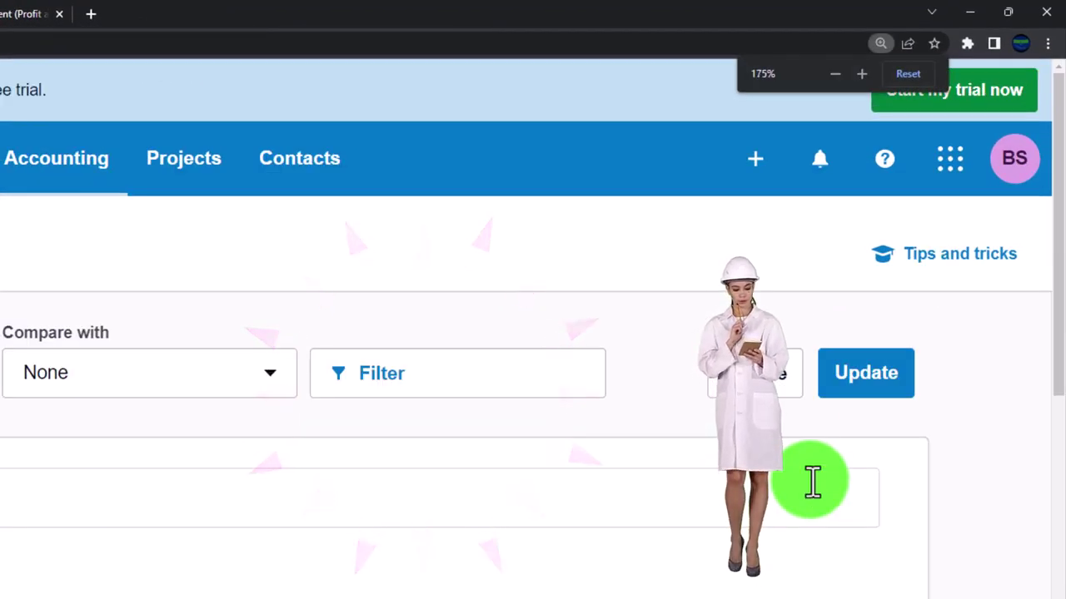
pyautogui.hotkey('ctrl', '+')
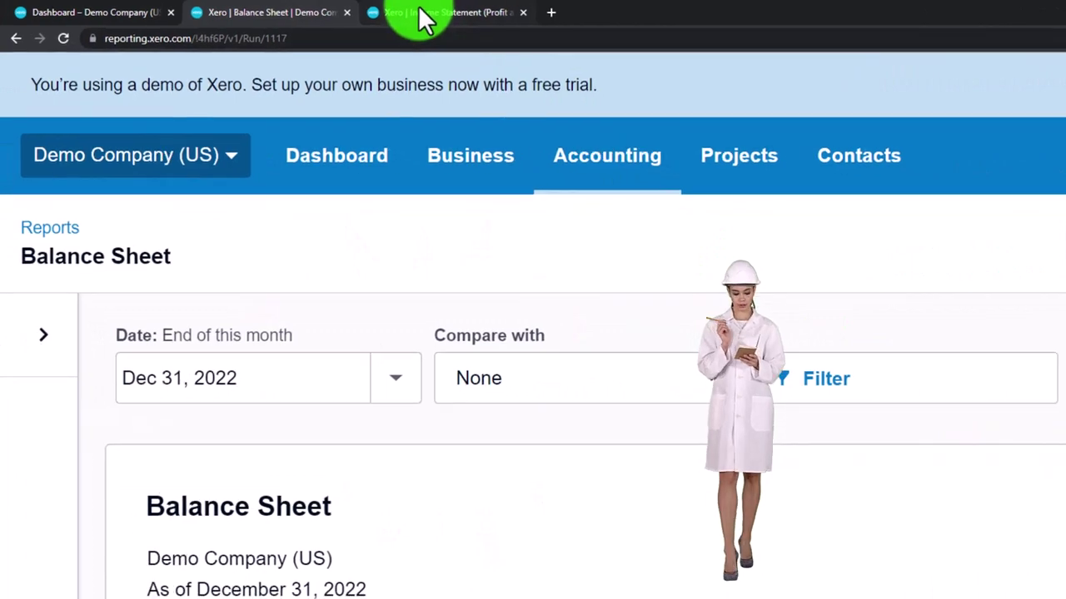
pyautogui.click(428, 13)
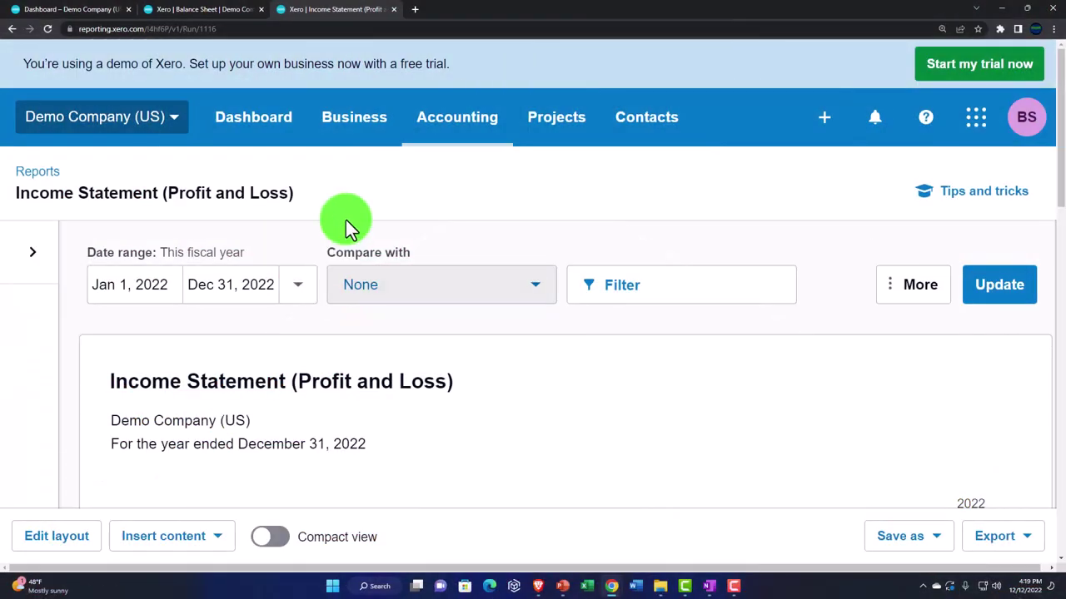
# Duplicate the Income Statement tab and go to the All reports page
pyautogui.rightClick(339, 15)
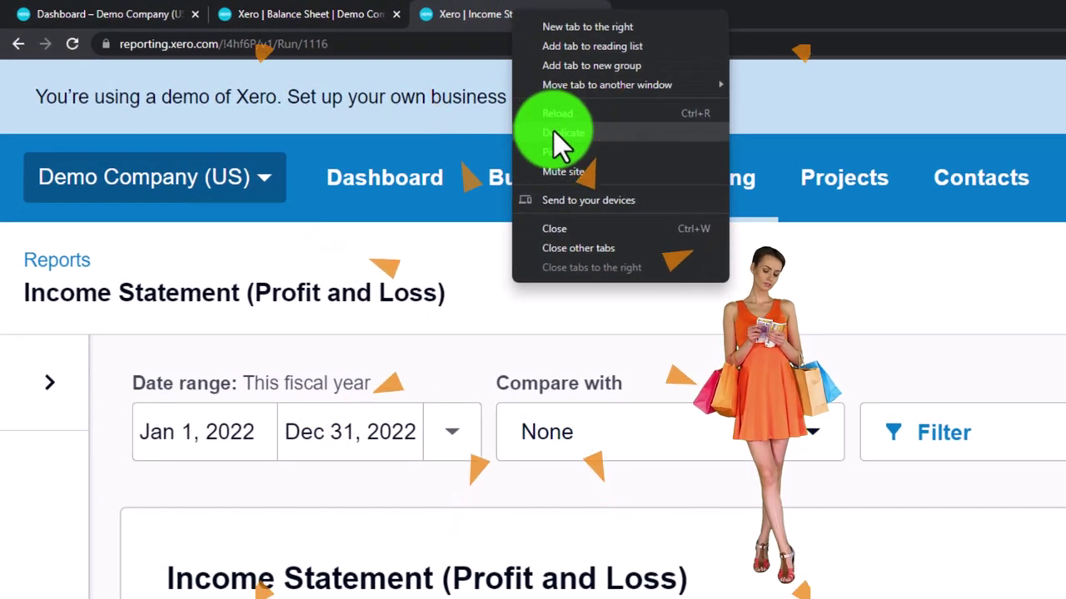
pyautogui.click(554, 131)
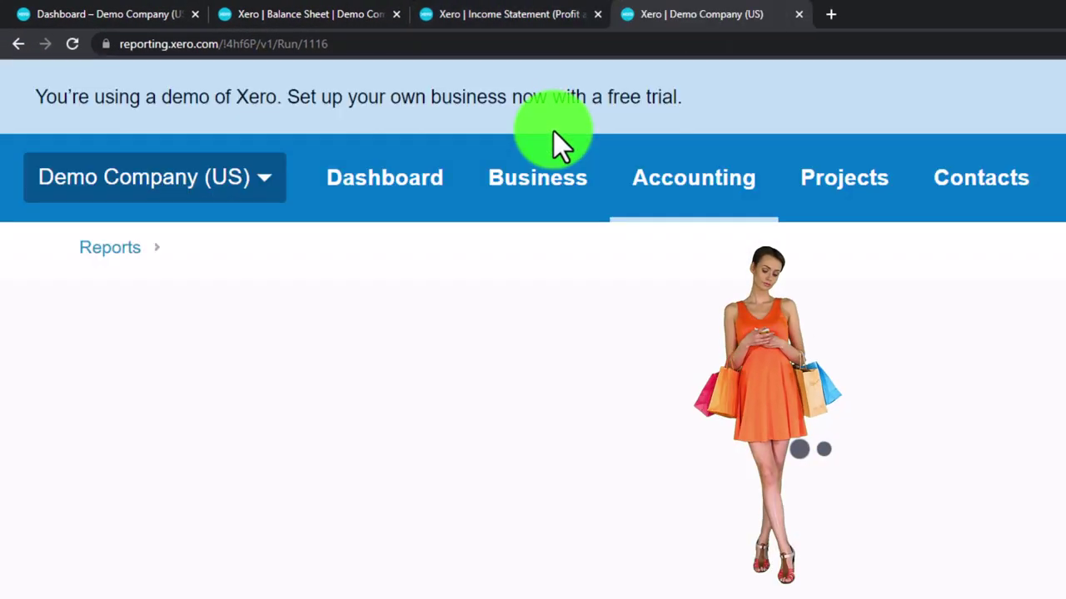
pyautogui.click(666, 177)
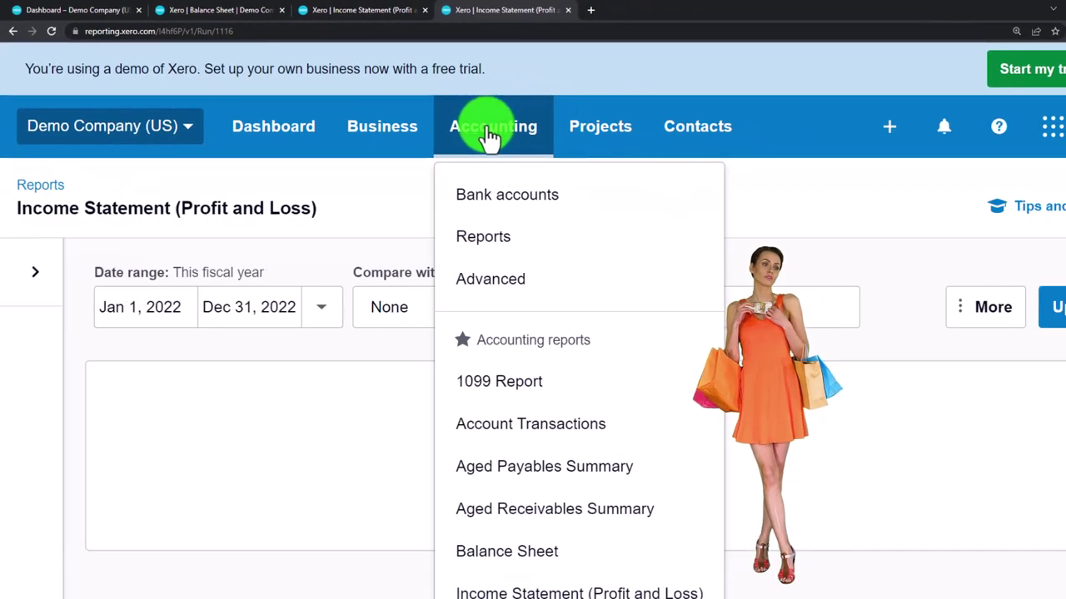
pyautogui.click(473, 242)
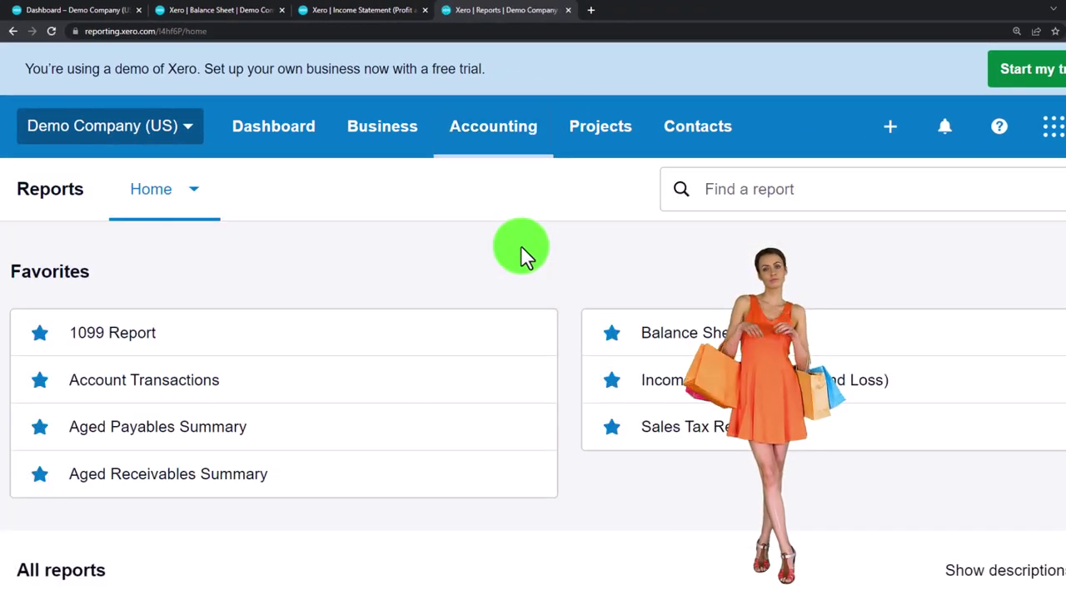
# Find Payables and receivables and open the Aged Receivables Summary report
pyautogui.scroll(-5, 488, 236)
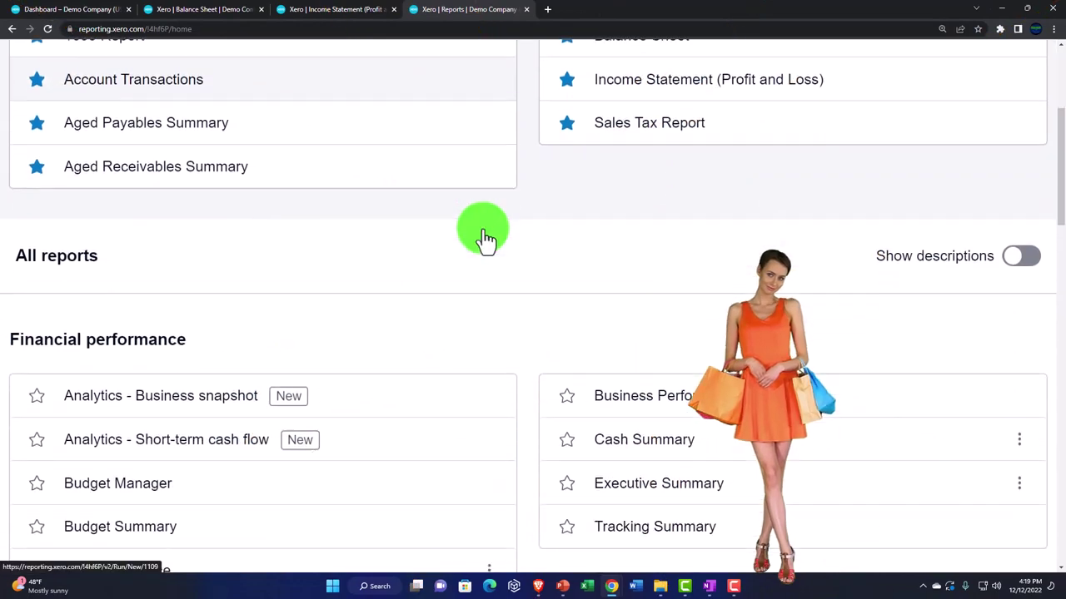
pyautogui.scroll(-5, 485, 239)
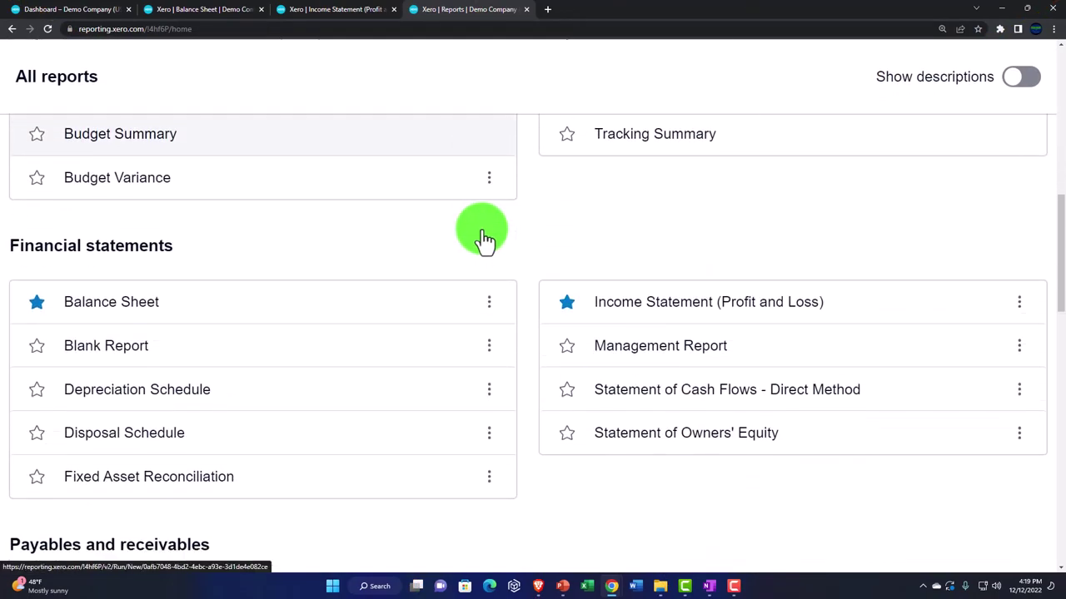
pyautogui.scroll(-4, 485, 240)
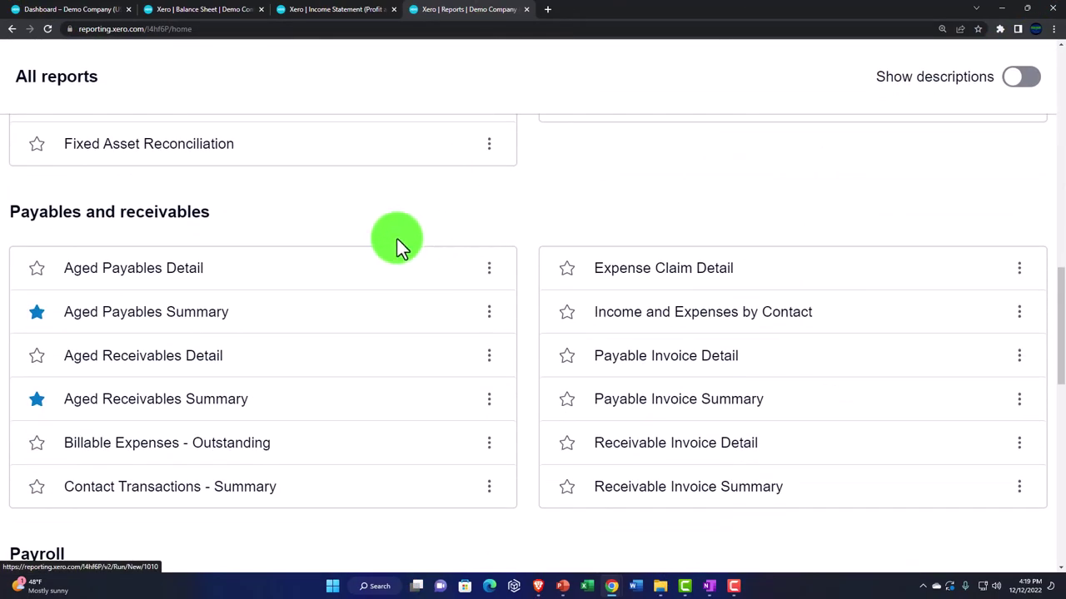
pyautogui.scroll(-1, 193, 242)
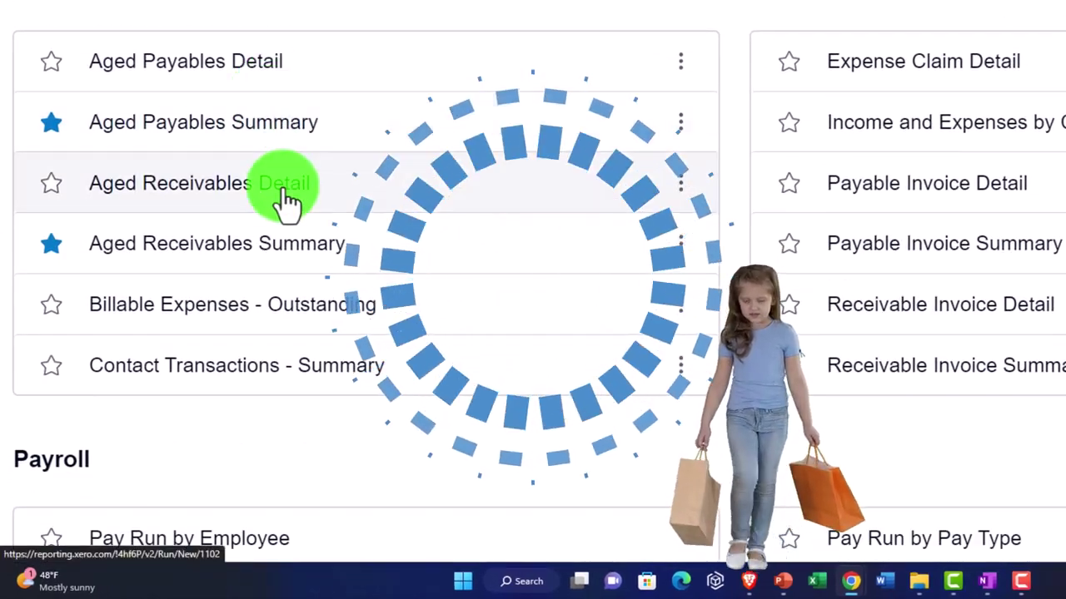
pyautogui.scroll(-1, 240, 323)
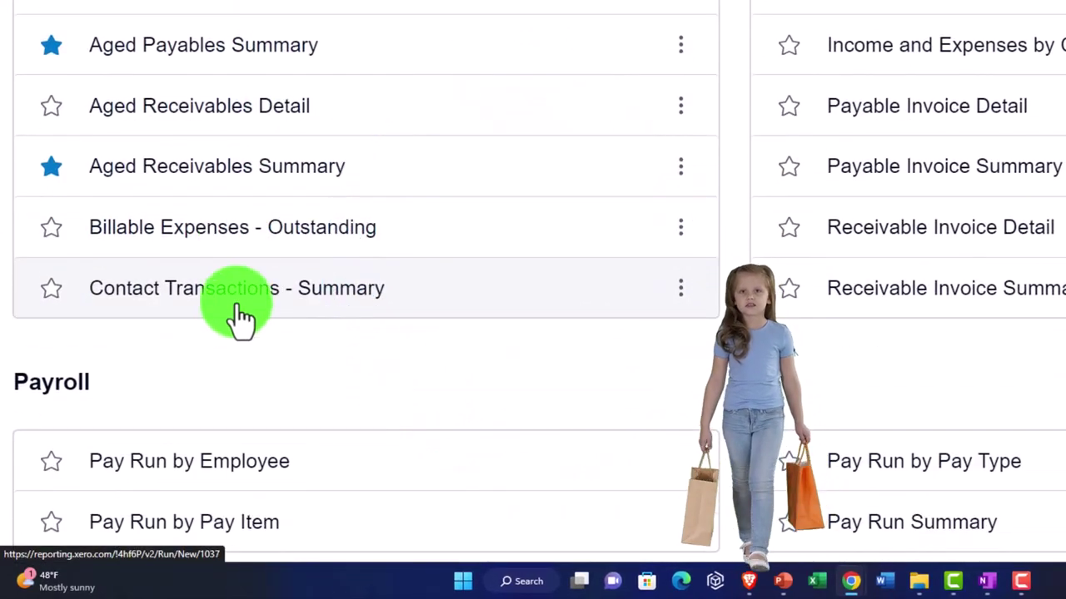
pyautogui.scroll(1, 186, 142)
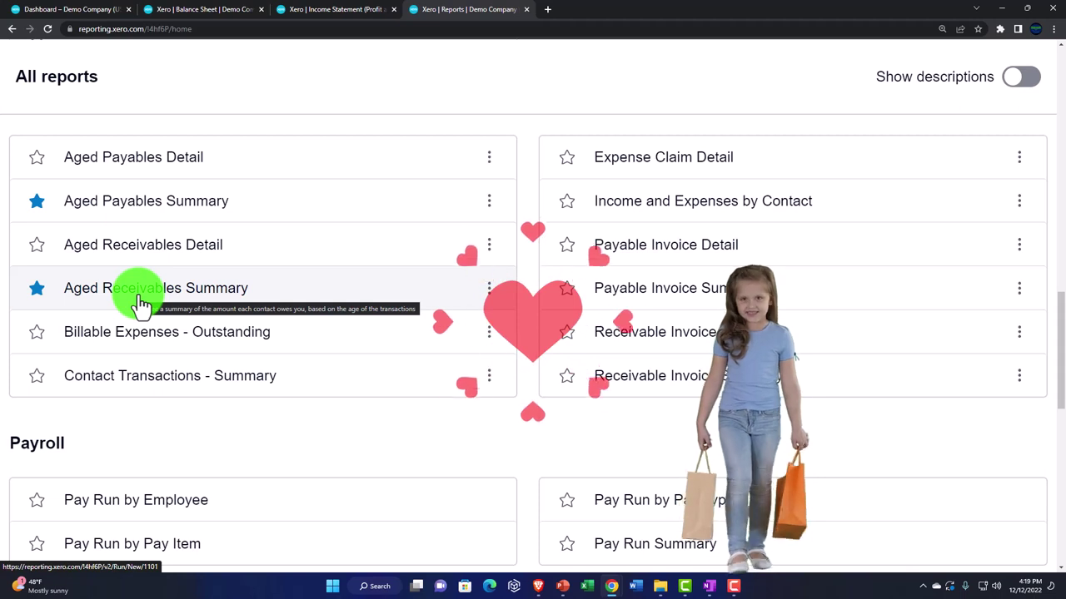
pyautogui.click(141, 305)
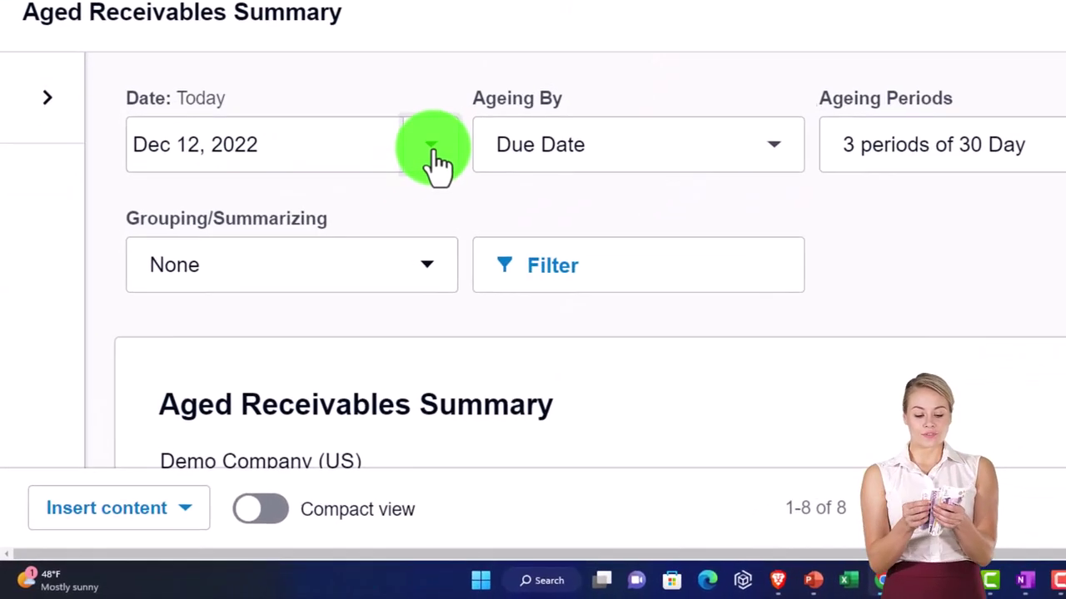
# Set the Aged Receivables Summary to December 31, 2022, update it, and review the 9,172.63 total
pyautogui.click(300, 297)
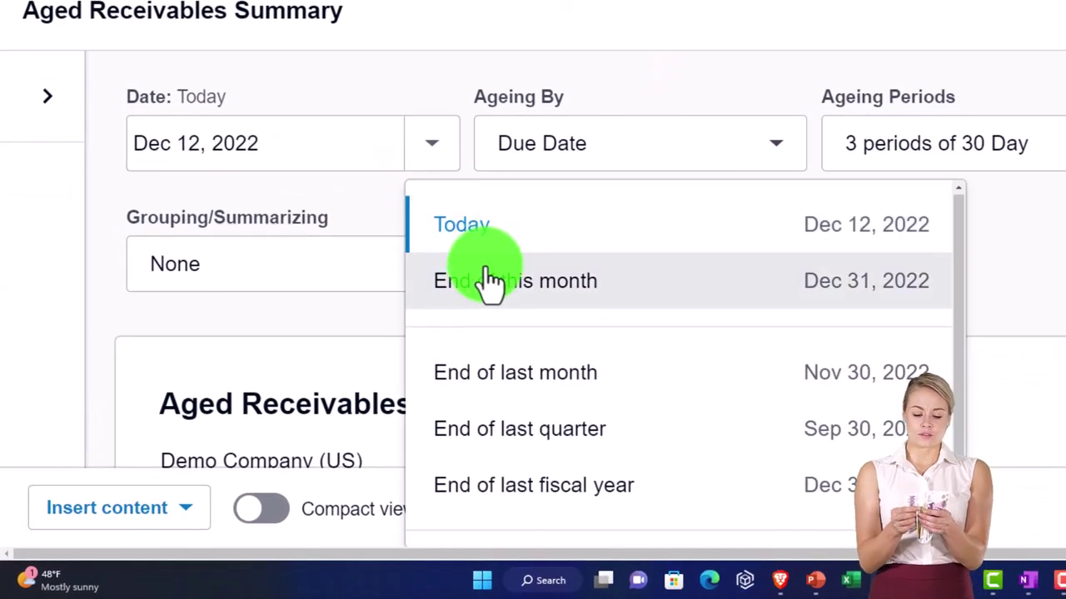
pyautogui.scroll(-1, 500, 511)
pyautogui.click(499, 511)
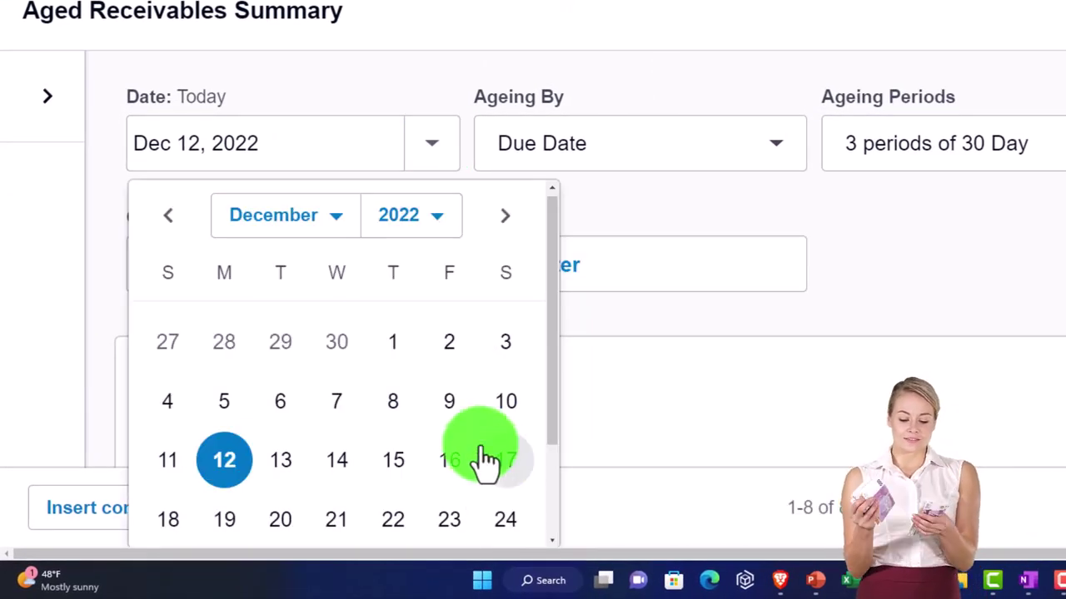
pyautogui.scroll(-1, 492, 483)
pyautogui.click(505, 498)
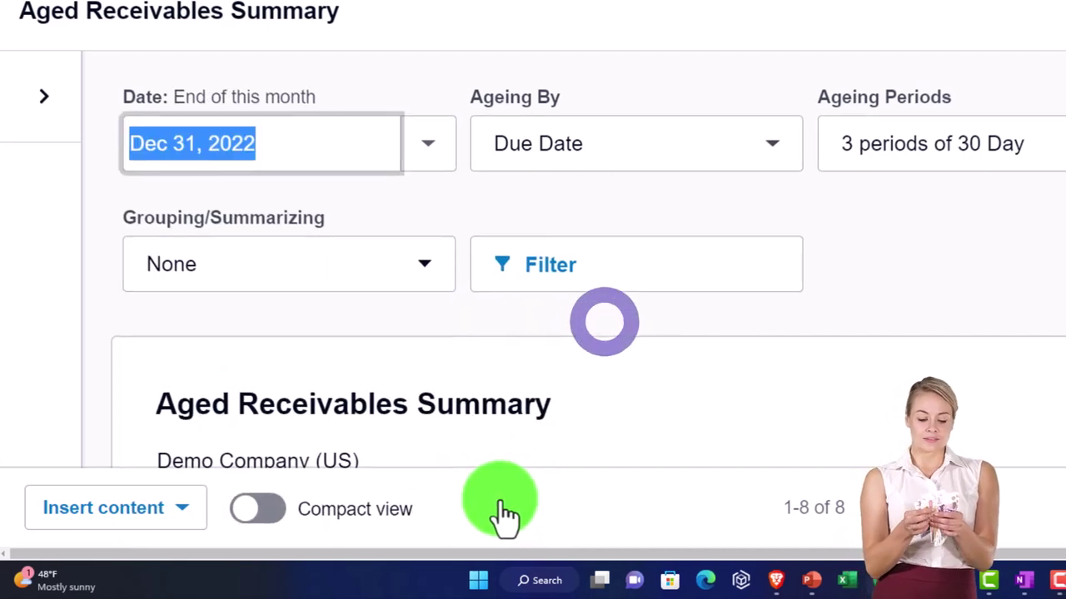
pyautogui.click(954, 297)
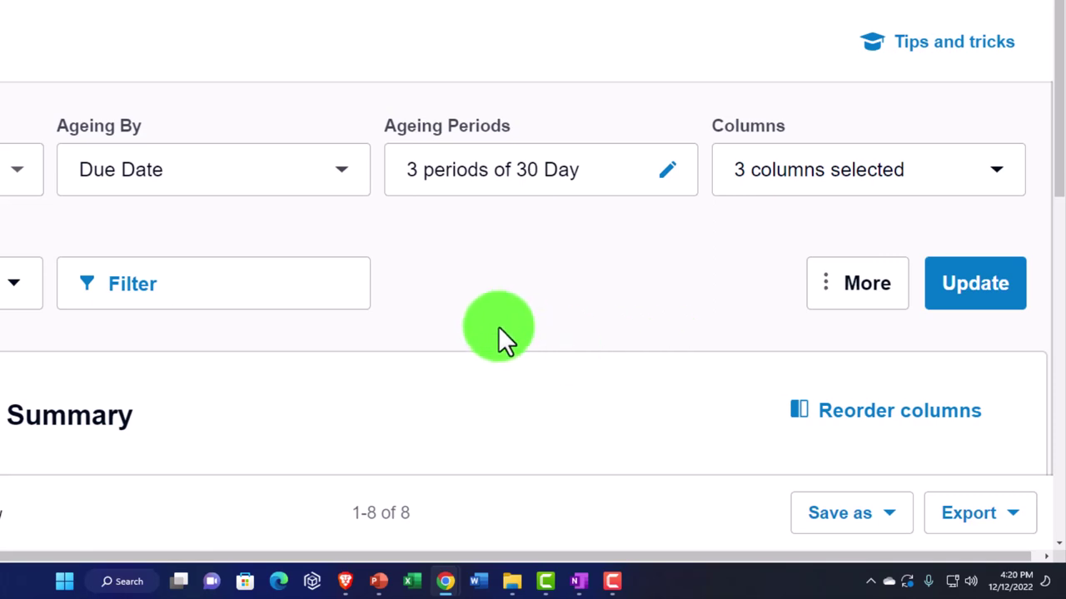
pyautogui.scroll(-2, 497, 326)
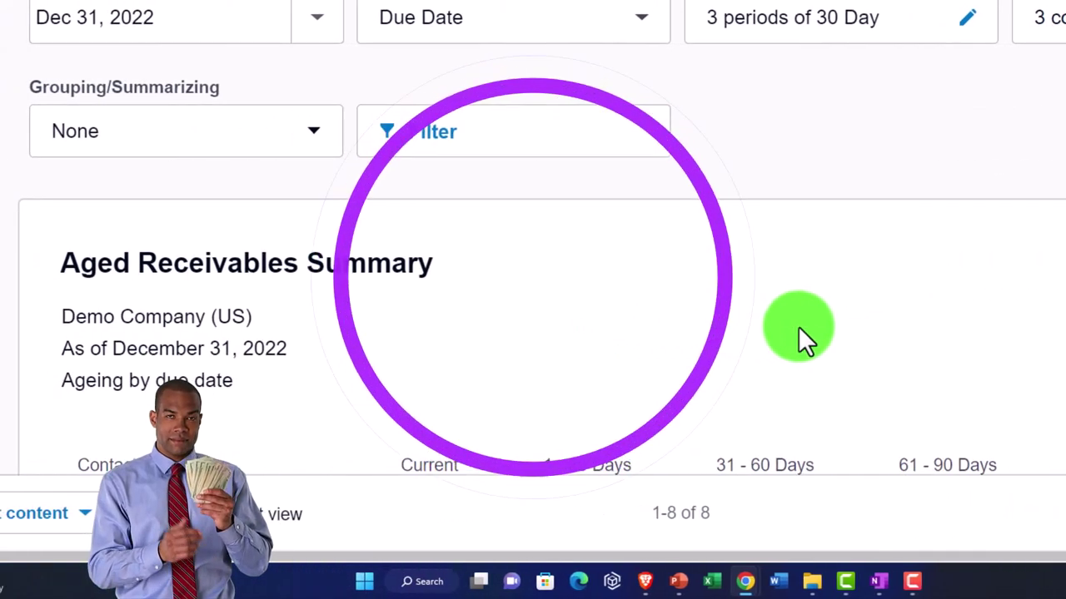
pyautogui.scroll(-2, 798, 326)
pyautogui.scroll(-2, 798, 326)
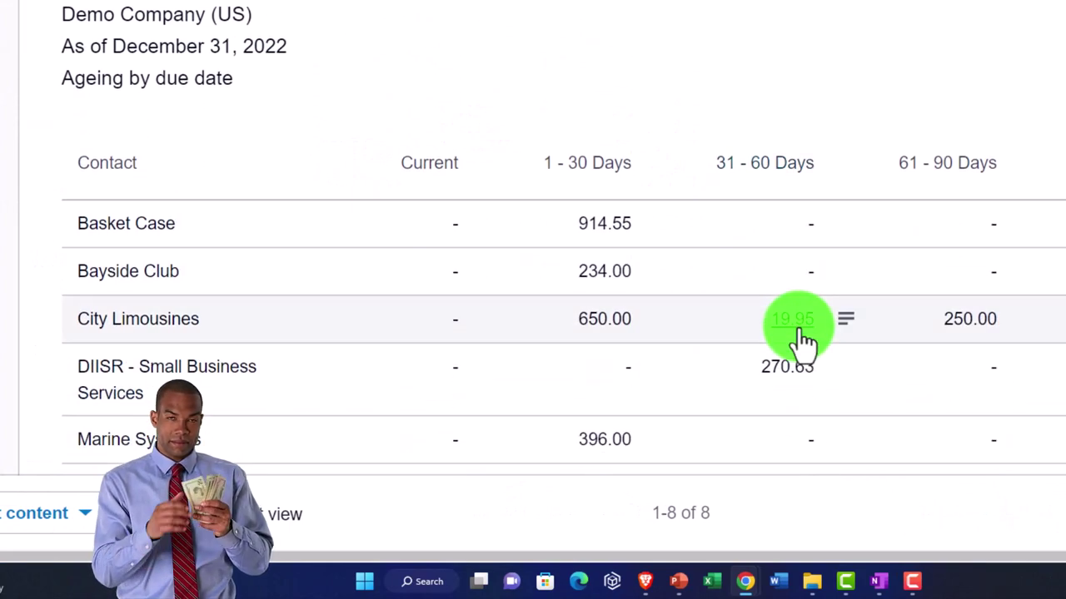
pyautogui.scroll(-1, 799, 337)
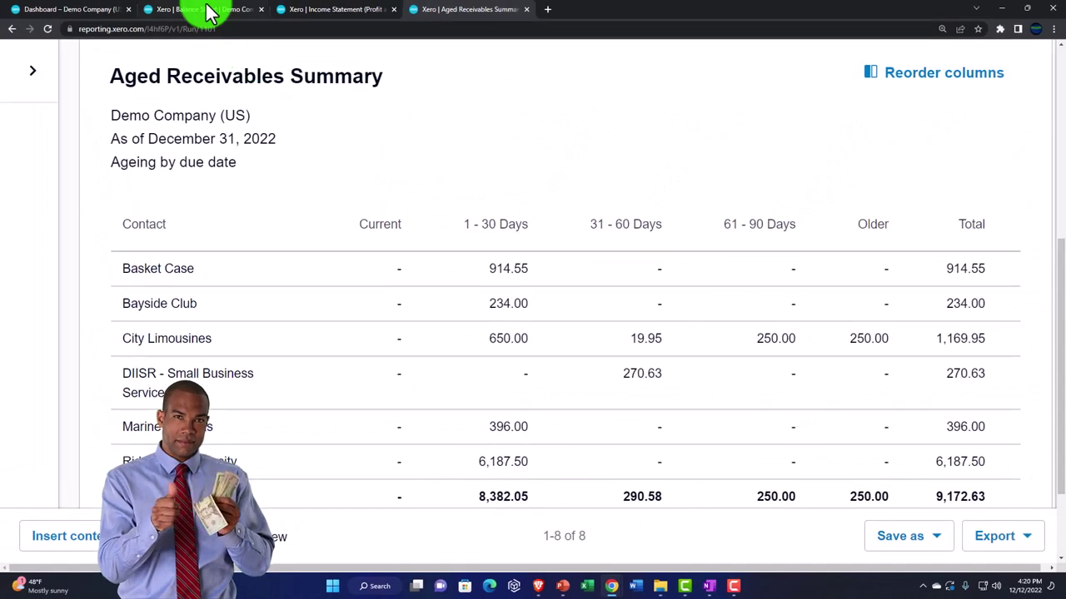
# Check Current Assets shows Accounts Receivable of 9,172.63, then bring up the Xero 2023 OneNote page
pyautogui.click(208, 13)
pyautogui.scroll(-4, 413, 331)
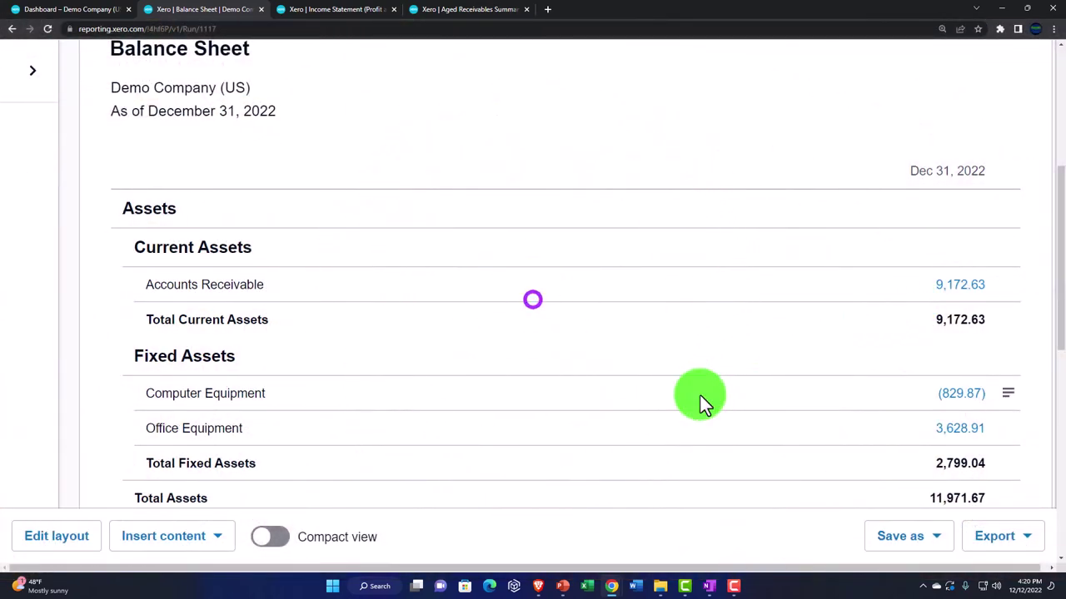
pyautogui.click(707, 591)
pyautogui.scroll(-3, 674, 497)
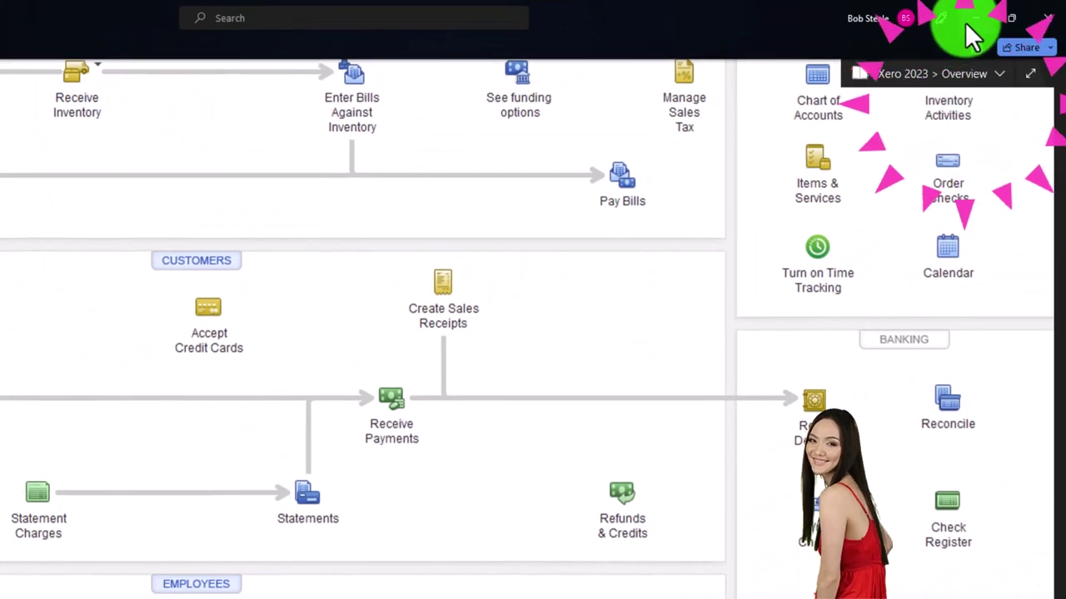
# Review the 120 - Accounts Receivable transactions, go back to the Balance Sheet, then the dashboard
pyautogui.click(968, 25)
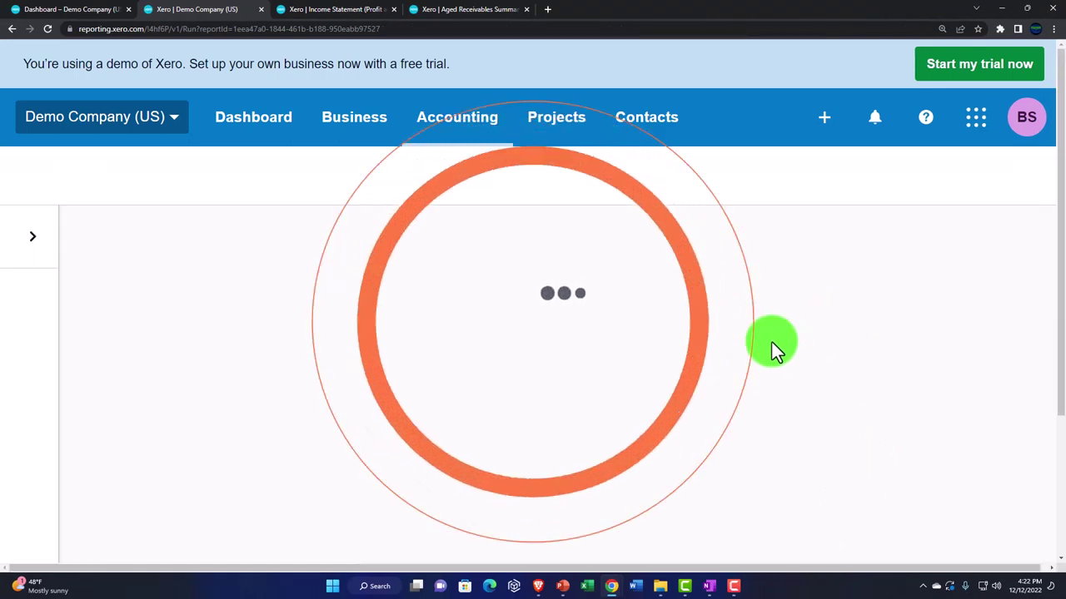
pyautogui.scroll(-1, 771, 342)
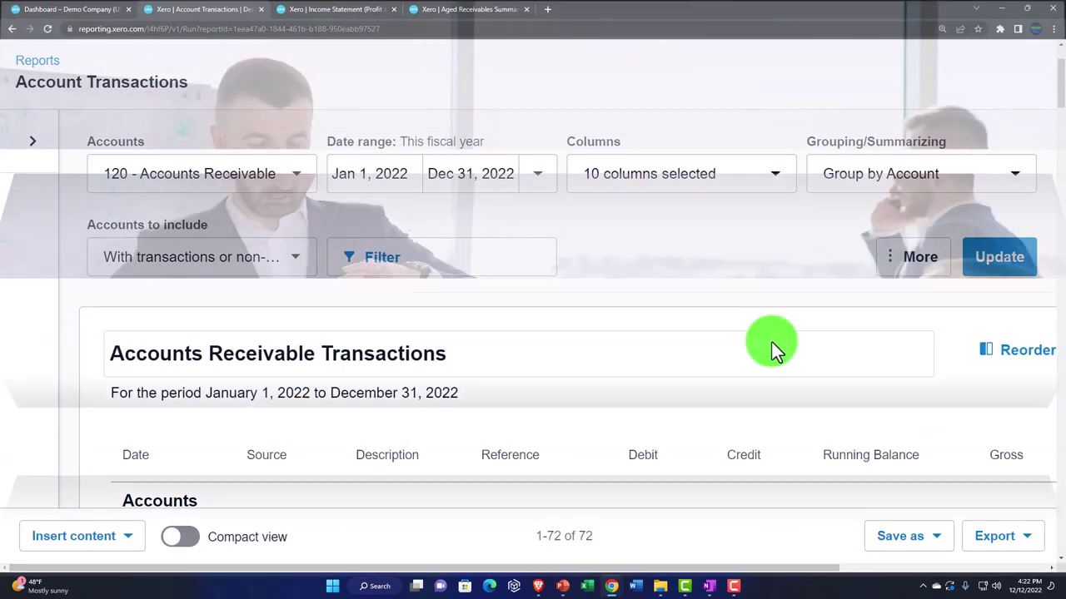
pyautogui.scroll(-4, 771, 342)
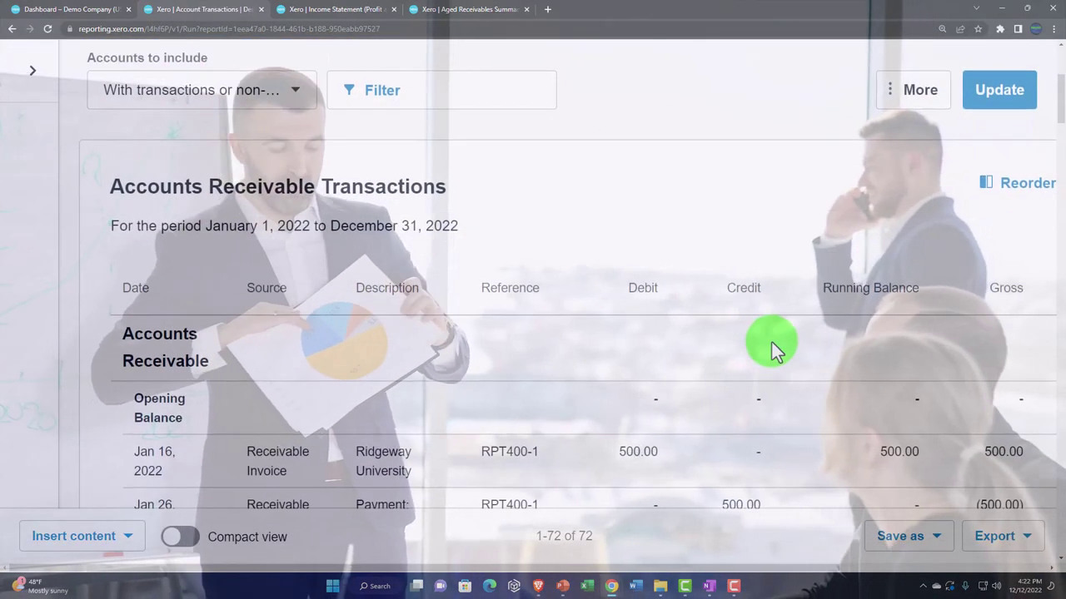
pyautogui.scroll(-1, 772, 342)
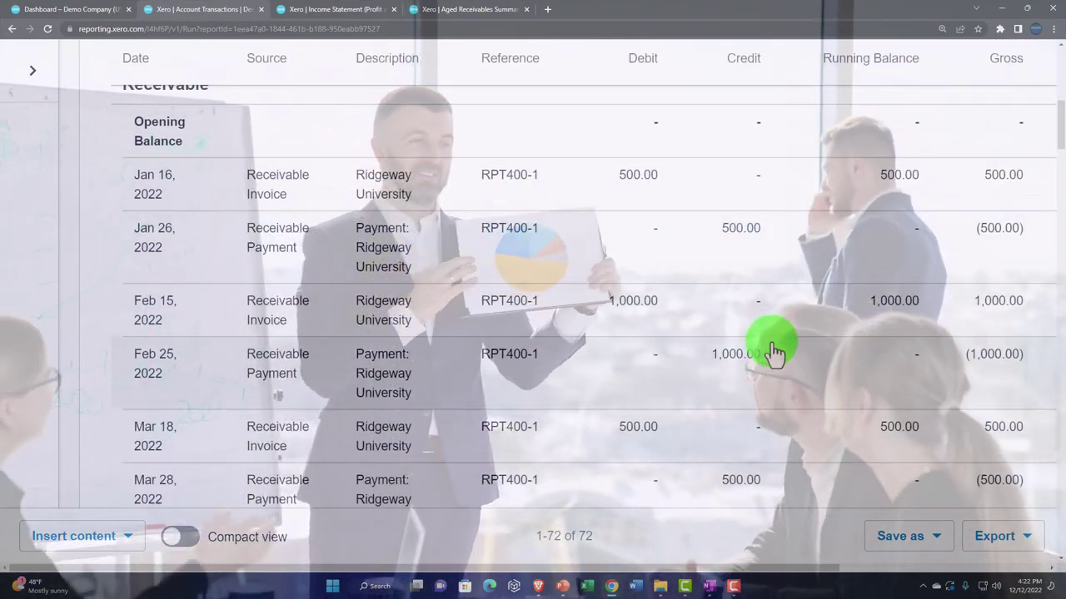
pyautogui.scroll(-1, 771, 350)
pyautogui.scroll(-1, 771, 350)
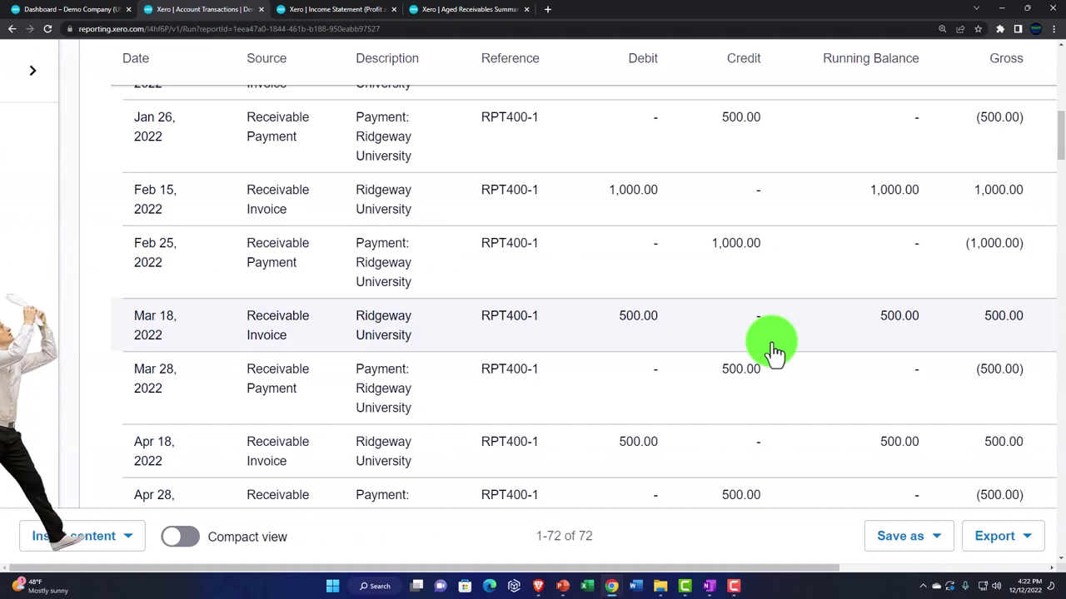
pyautogui.scroll(3, 773, 351)
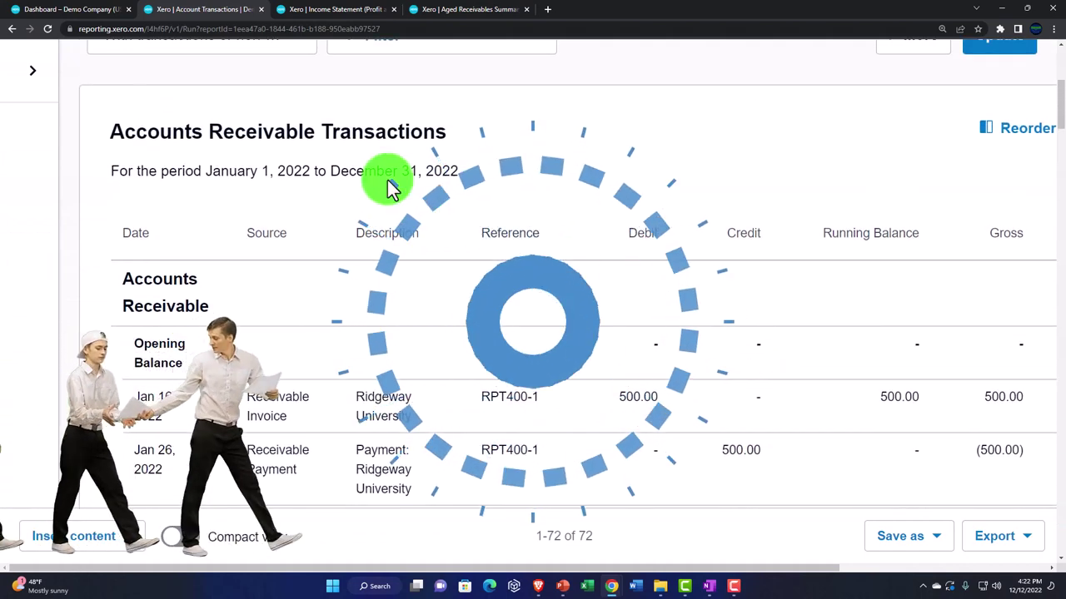
pyautogui.click(11, 29)
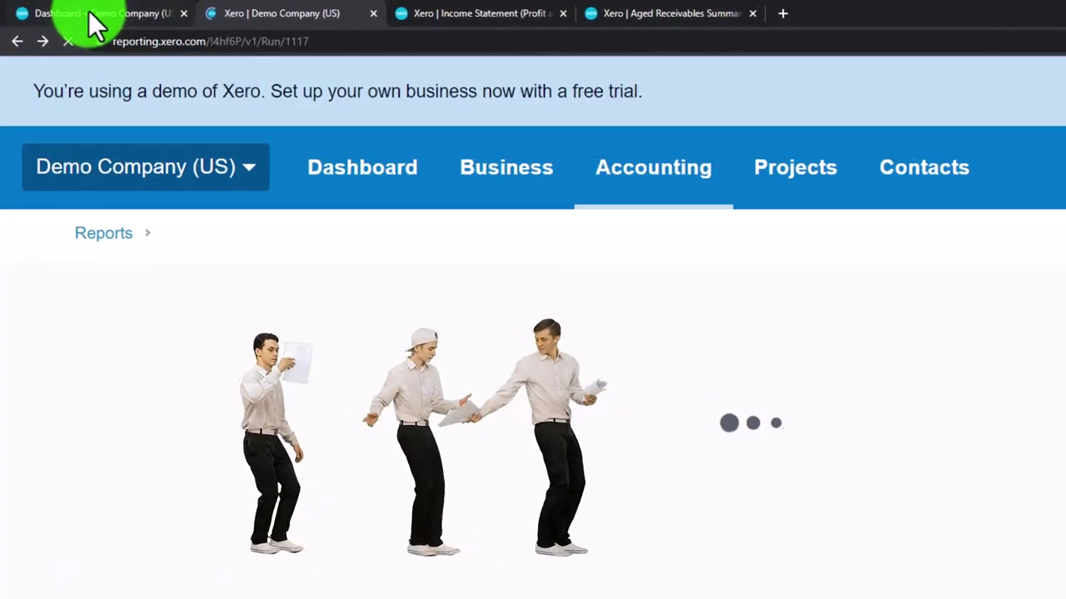
pyautogui.click(62, 9)
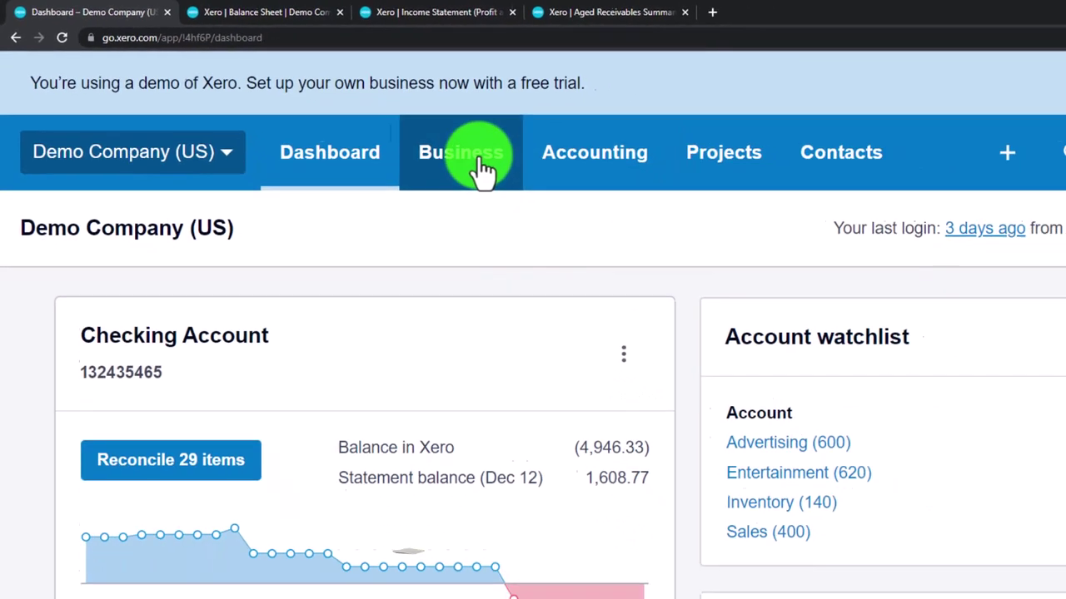
# Filter sales invoices to Awaiting Payment and review the nine invoices totalling 9,172.63 USD
pyautogui.click(525, 173)
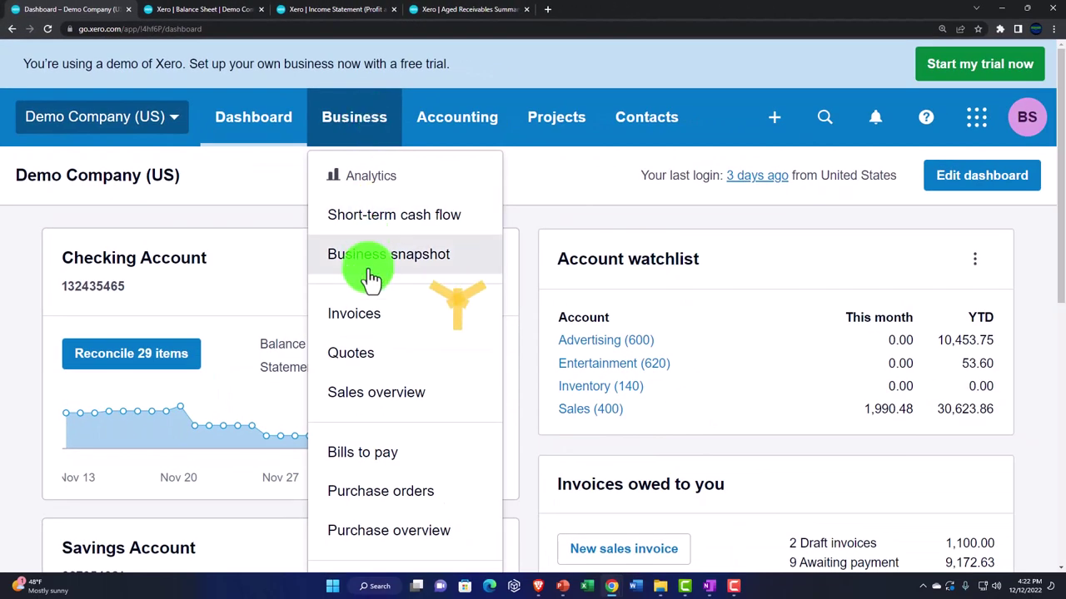
pyautogui.click(354, 314)
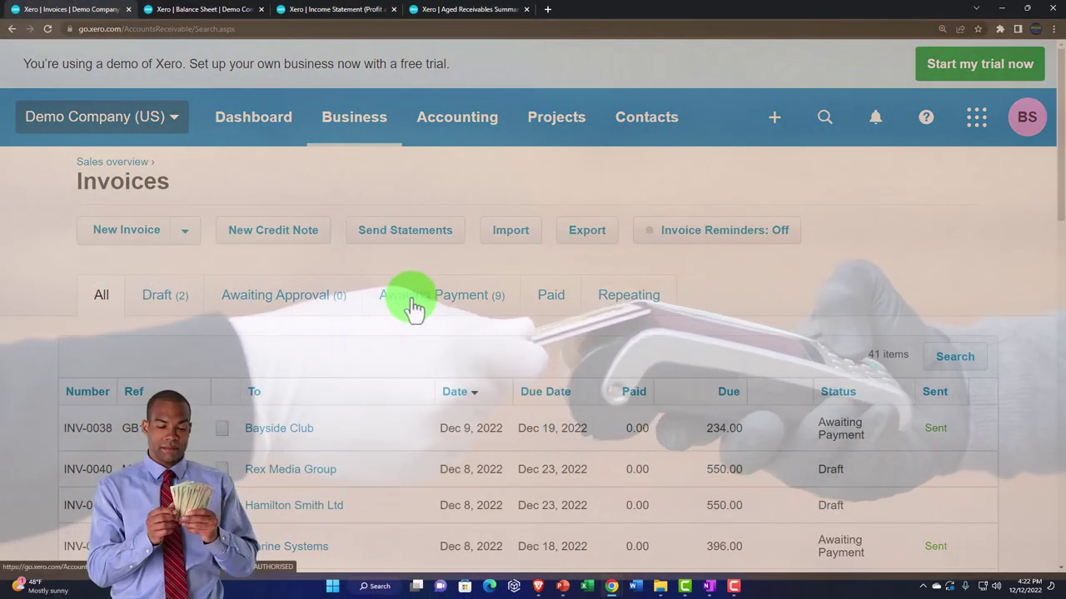
pyautogui.click(414, 308)
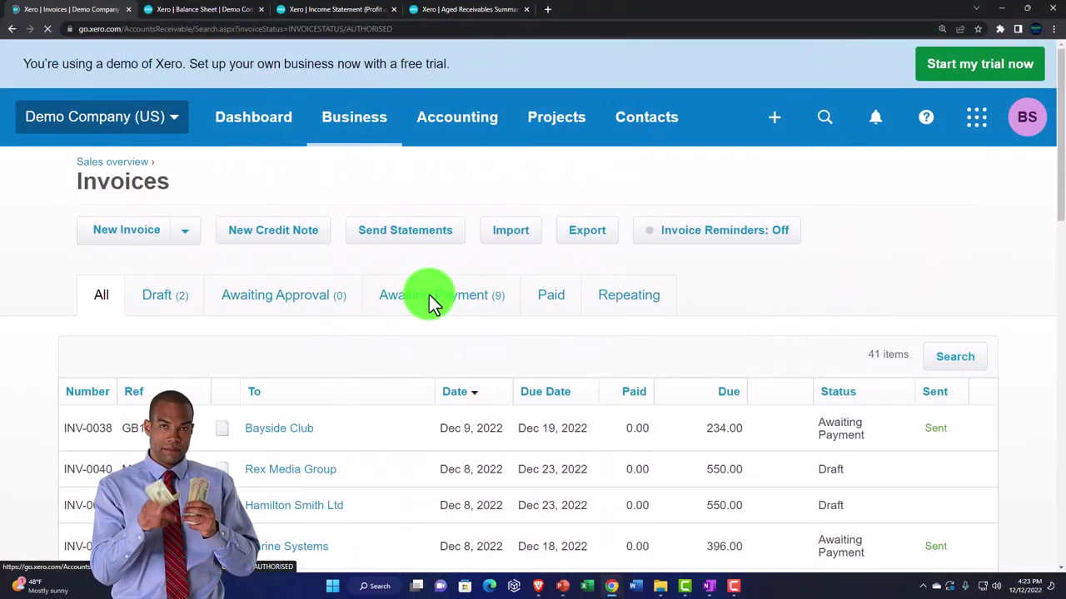
pyautogui.scroll(-3, 433, 356)
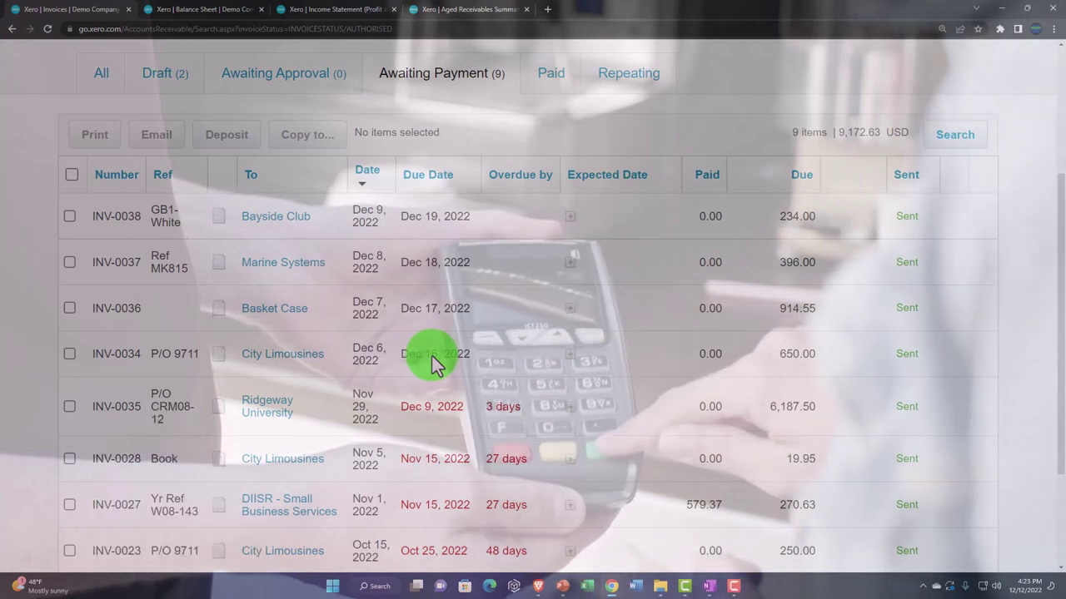
pyautogui.scroll(-2, 434, 359)
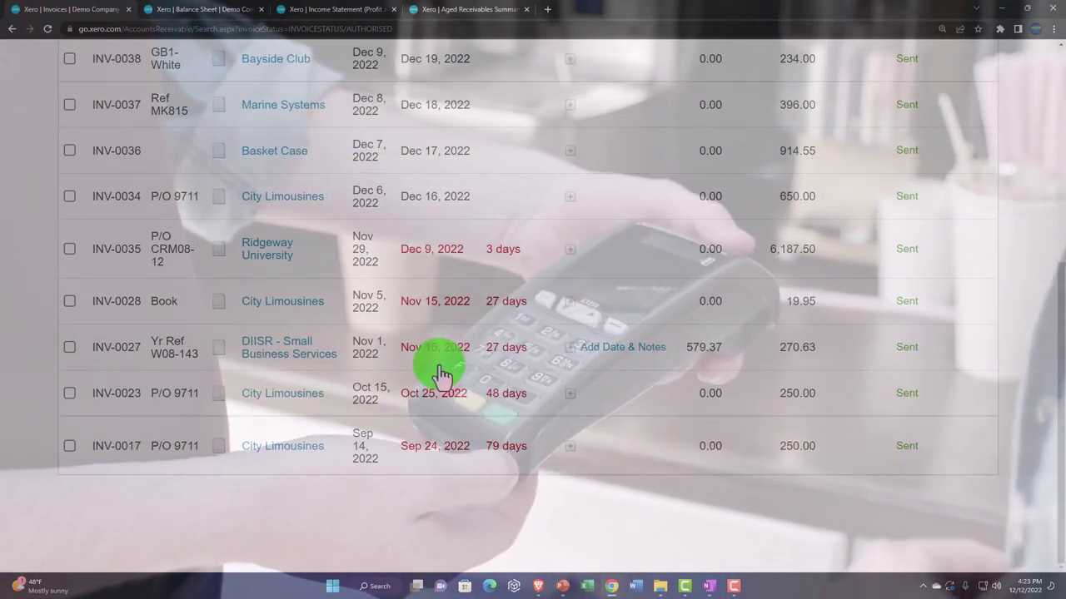
pyautogui.scroll(1, 442, 376)
pyautogui.scroll(2, 441, 376)
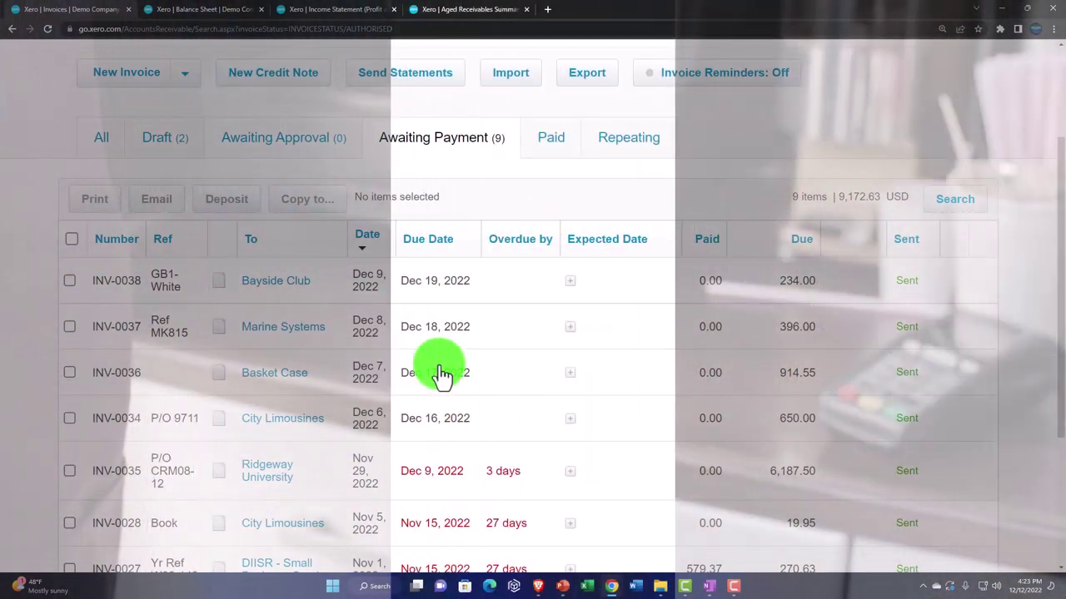
pyautogui.scroll(2, 440, 373)
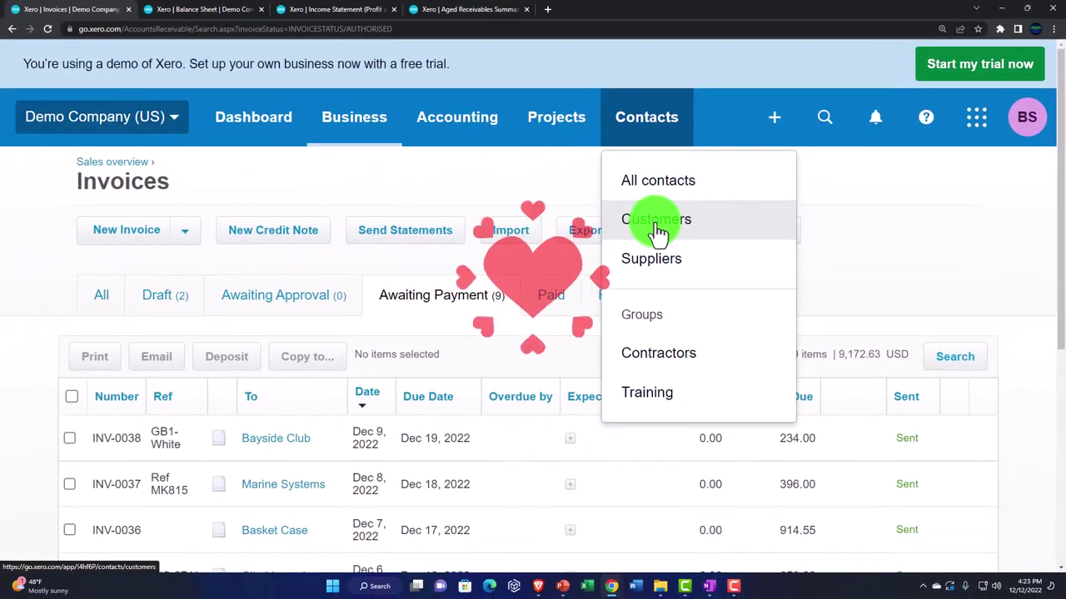
# Open Contacts > Customers and scroll through all 14 customers and their amounts owed
pyautogui.click(656, 225)
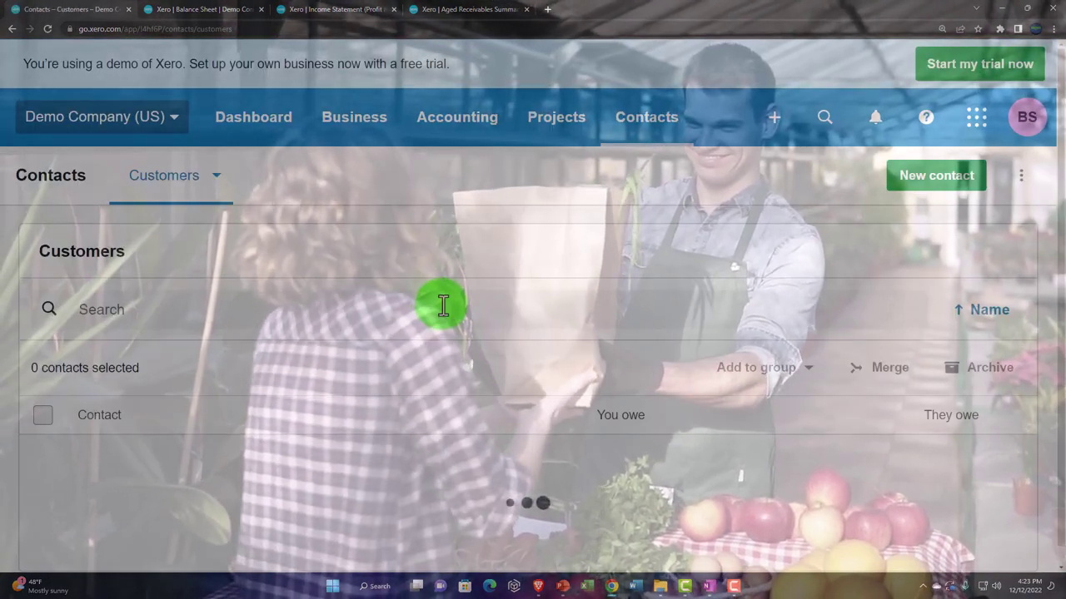
pyautogui.scroll(-2, 443, 305)
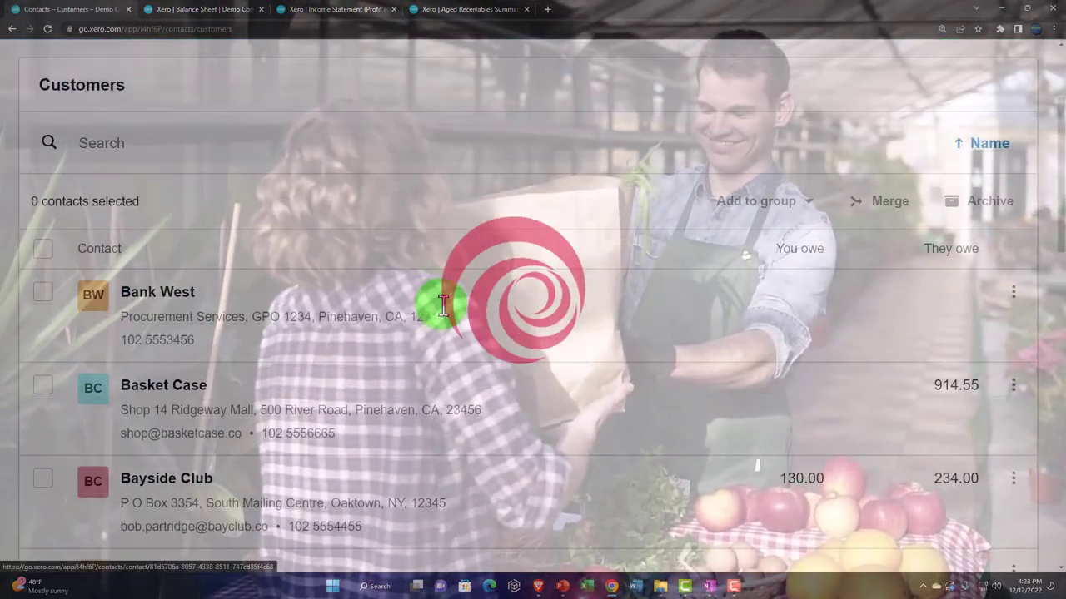
pyautogui.scroll(-3, 443, 306)
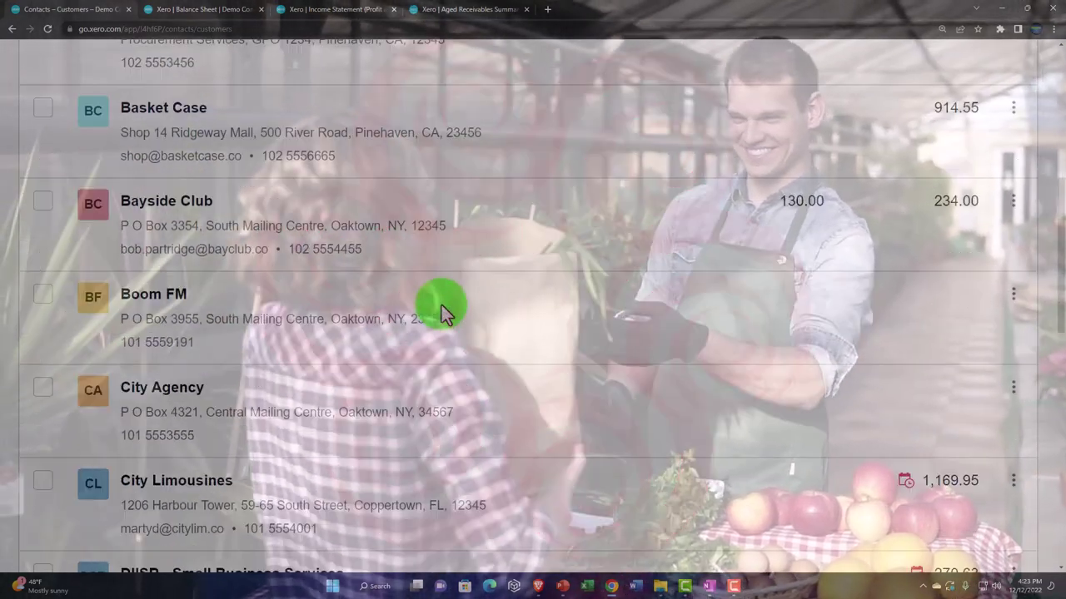
pyautogui.scroll(-7, 441, 305)
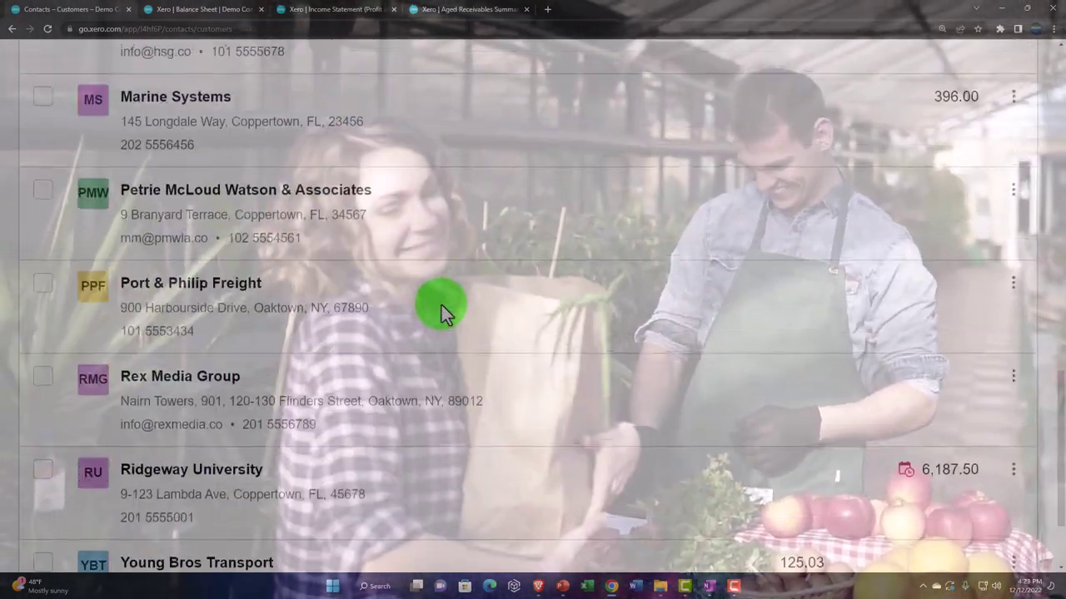
pyautogui.scroll(-2, 441, 305)
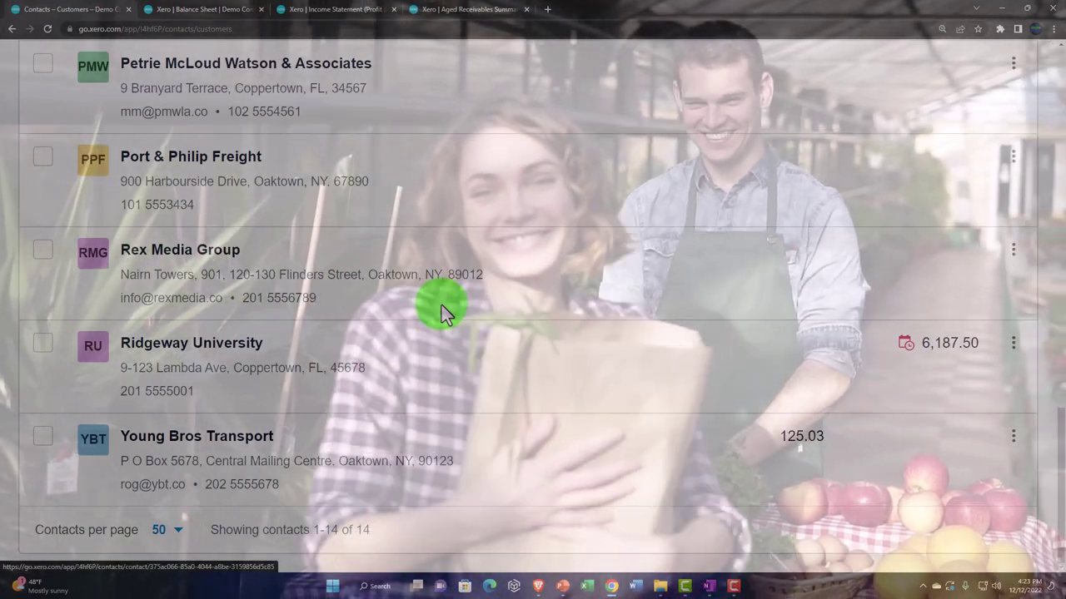
pyautogui.scroll(5, 441, 305)
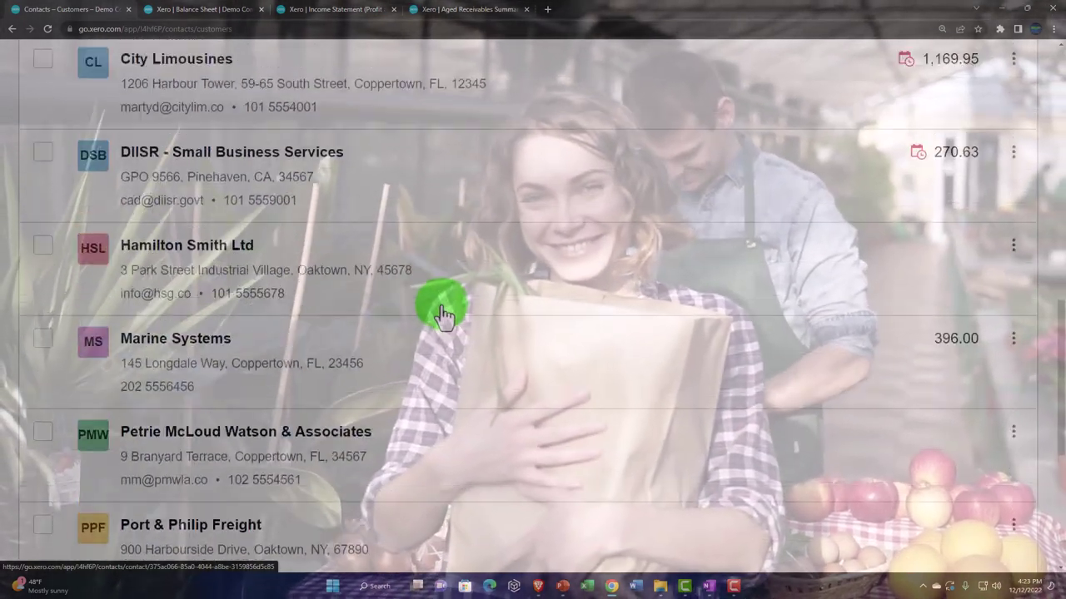
pyautogui.scroll(8, 444, 315)
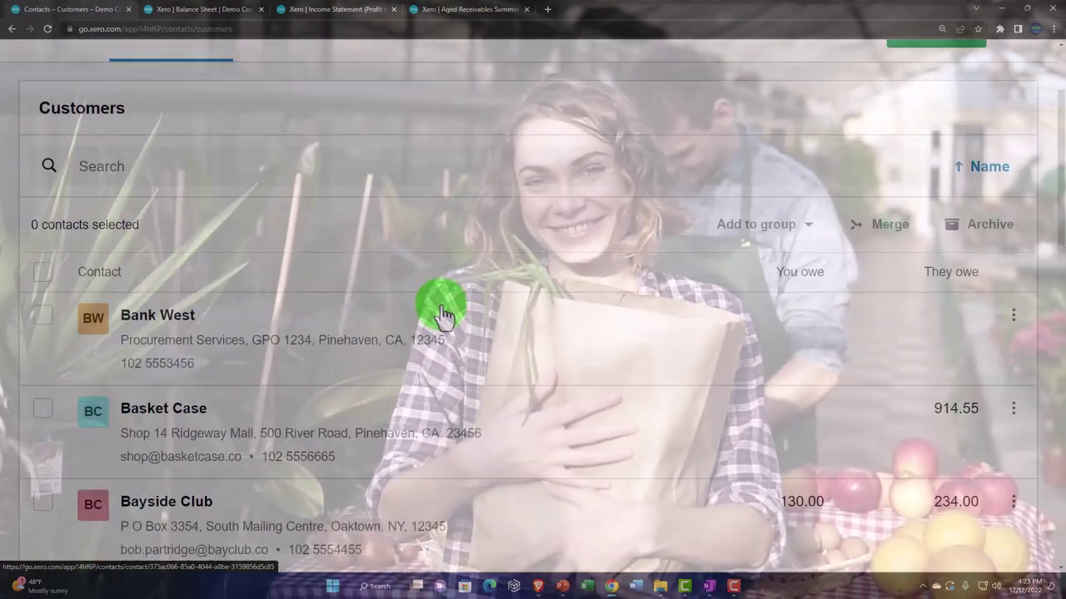
pyautogui.scroll(1, 444, 315)
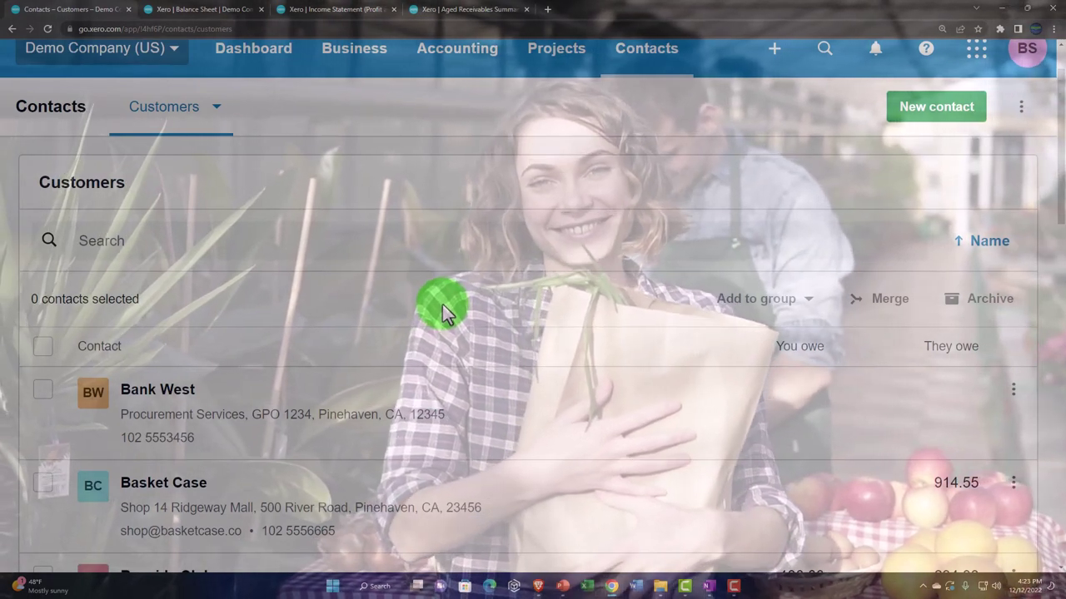
# Compare the summary's 9,172.63 total with the Balance Sheet's Accounts Receivable, then return to the summary
pyautogui.click(454, 11)
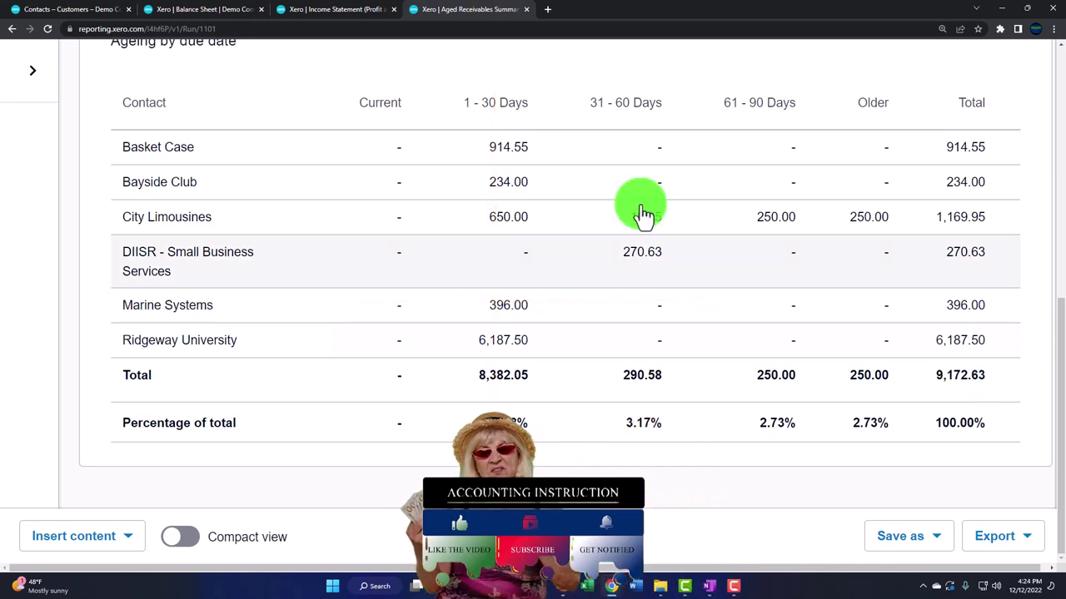
pyautogui.click(191, 10)
pyautogui.scroll(-3, 349, 279)
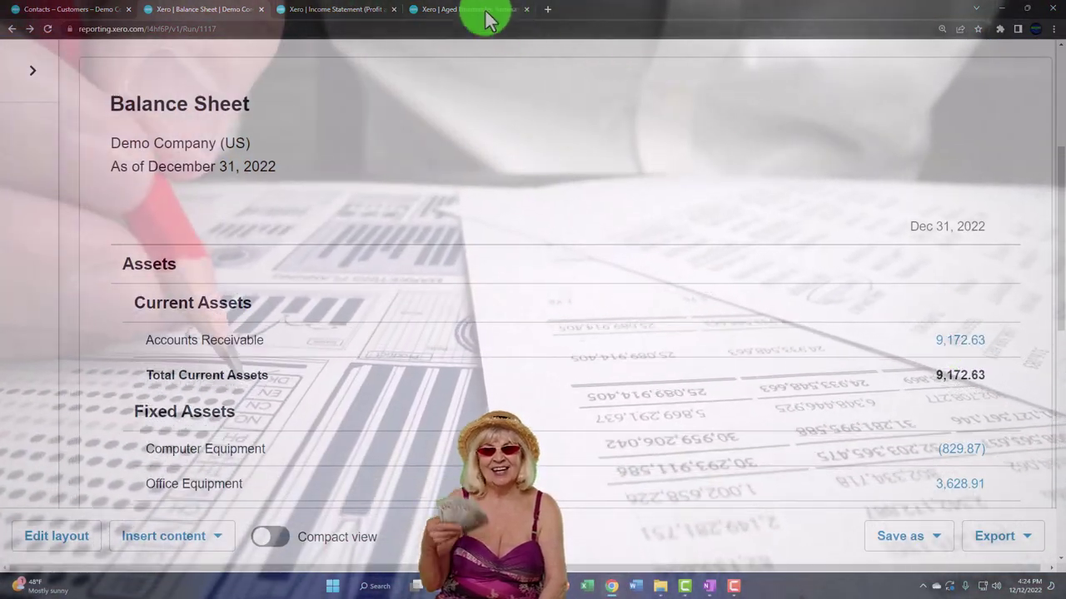
pyautogui.click(475, 12)
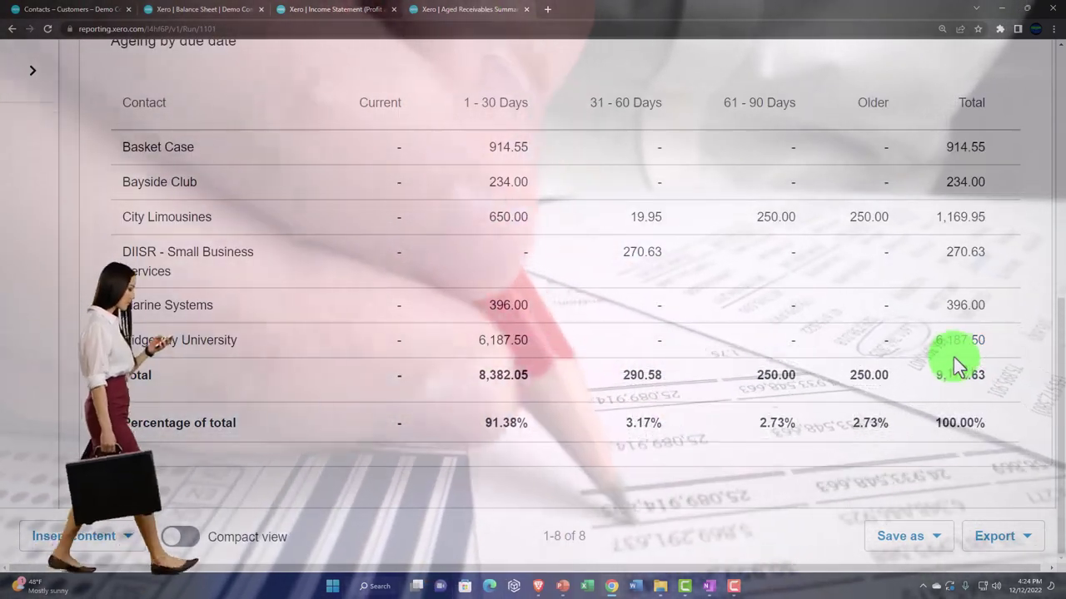
pyautogui.scroll(1, 957, 348)
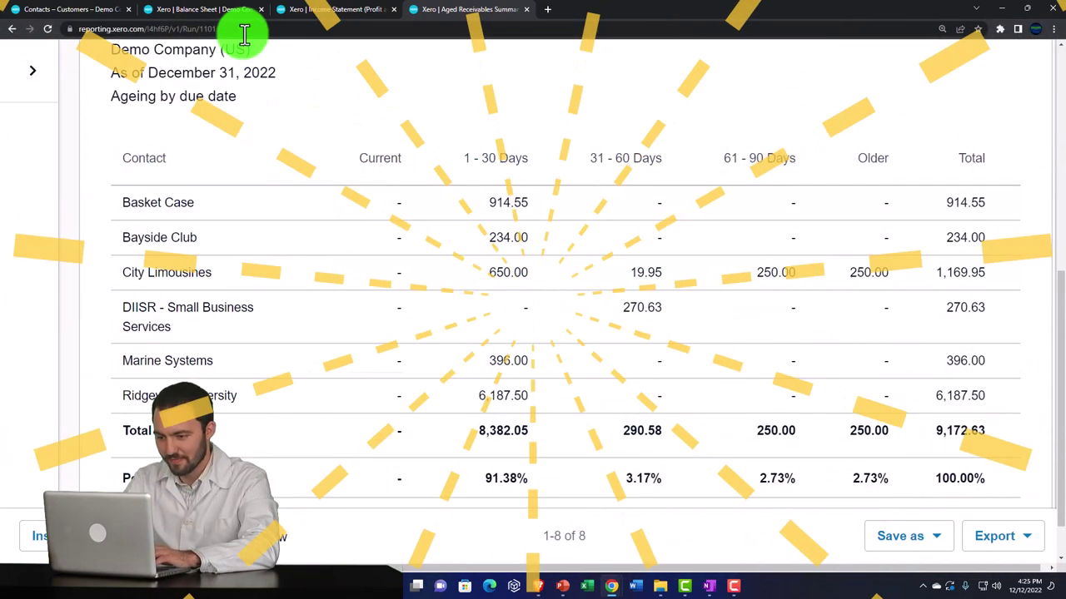
# Switch to the Balance Sheet tab to compare its 9,172.63 Accounts Receivable at Dec 31, 2022
pyautogui.click(204, 10)
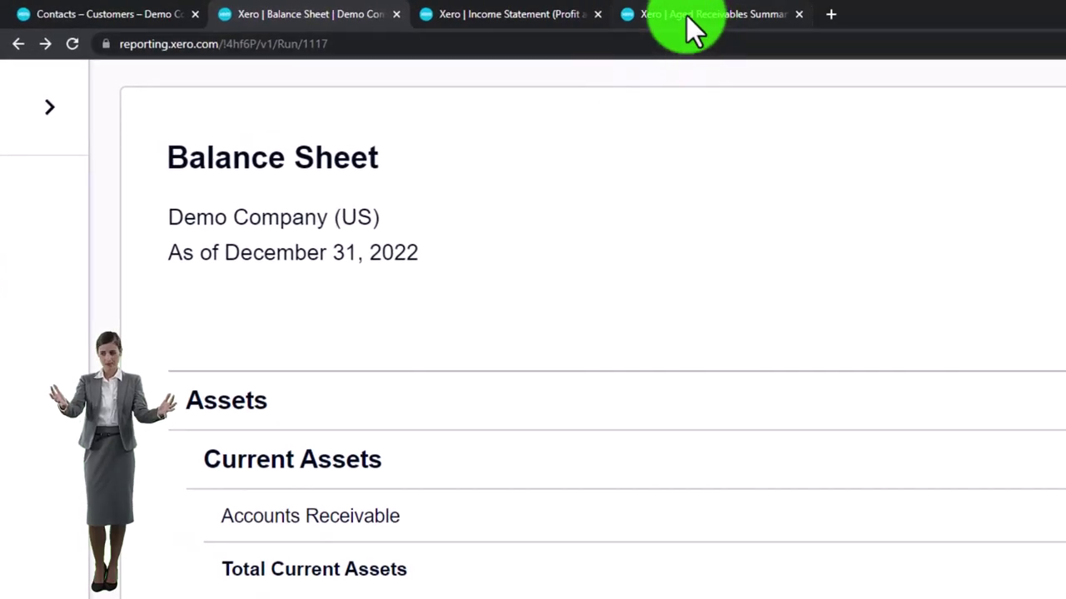
# Go back to the Aged Receivables Summary tab and scroll up to its date and ageing filters
pyautogui.click(687, 16)
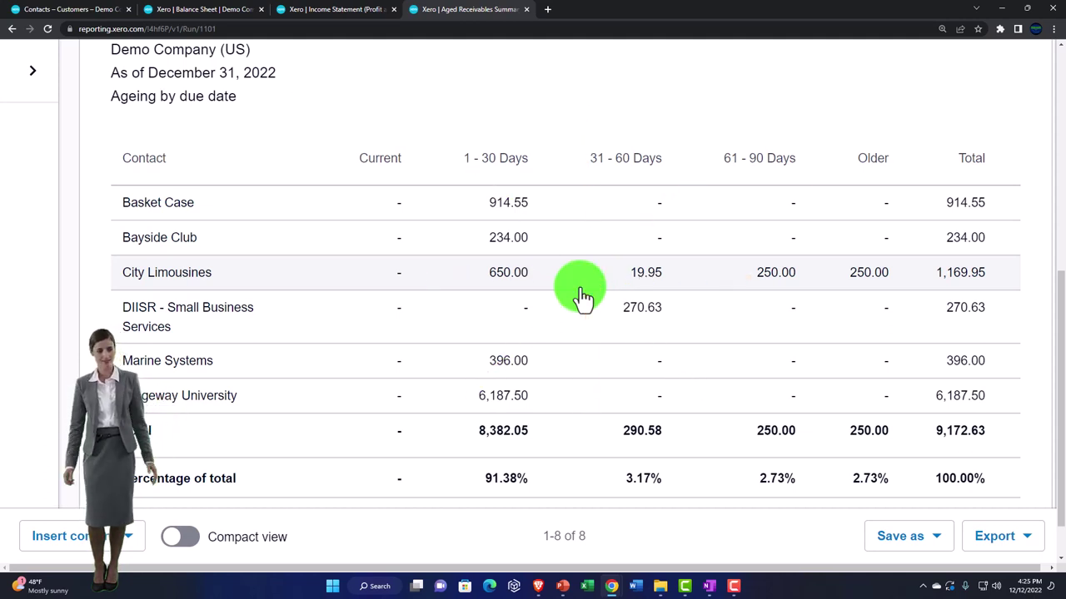
pyautogui.scroll(4, 582, 298)
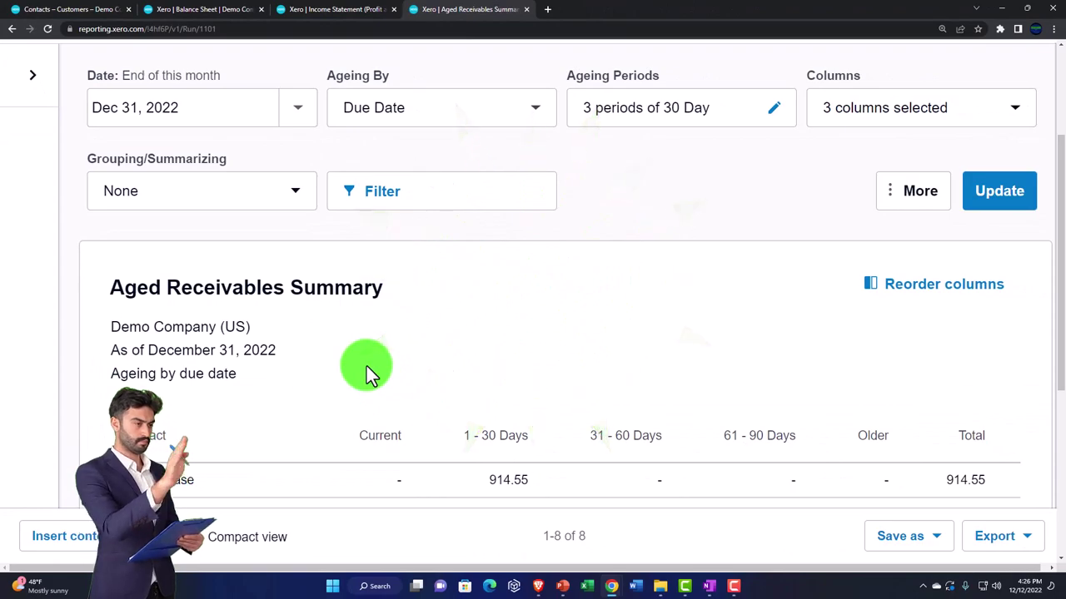
pyautogui.scroll(-2, 366, 367)
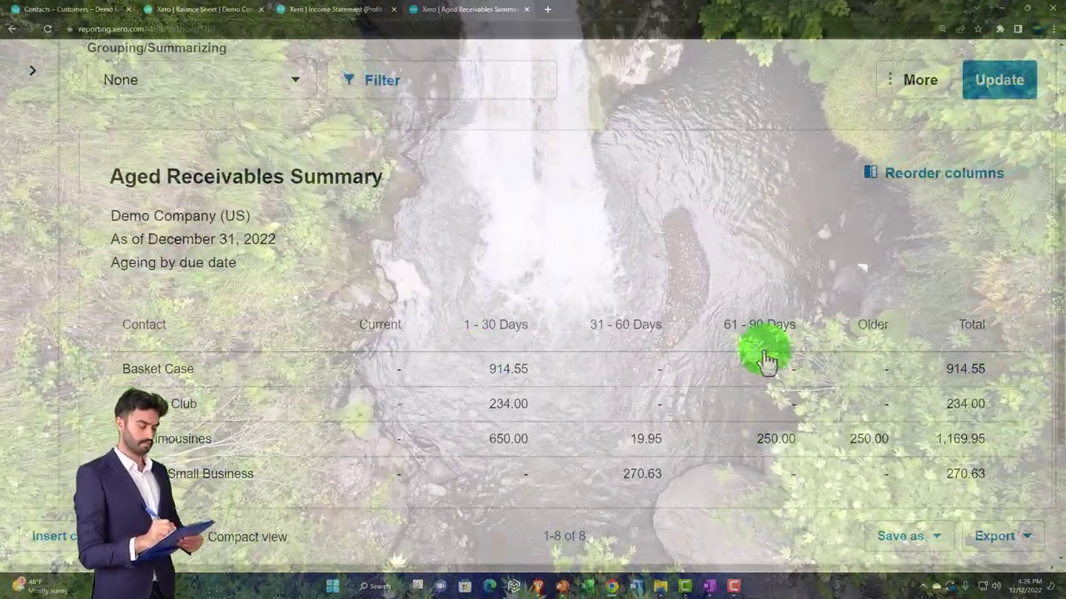
pyautogui.scroll(3, 765, 358)
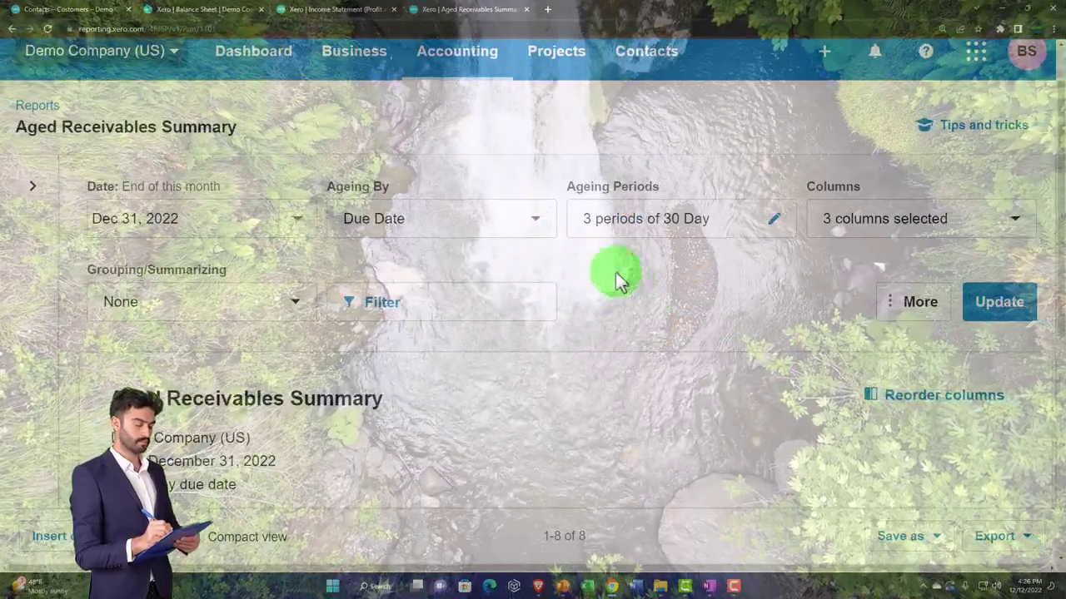
pyautogui.click(539, 227)
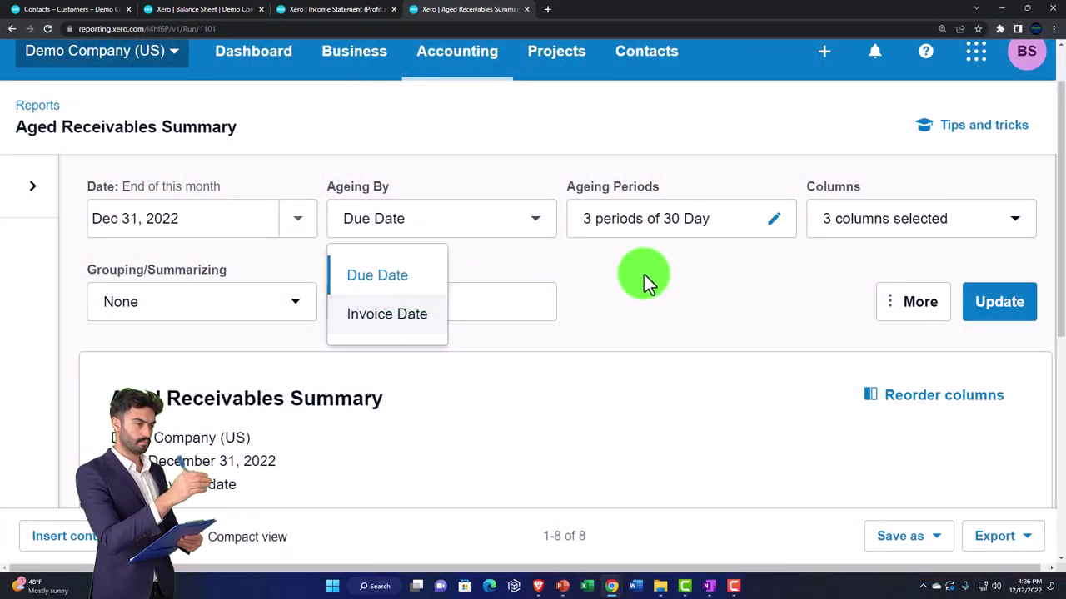
pyautogui.click(643, 274)
pyautogui.scroll(-3, 658, 299)
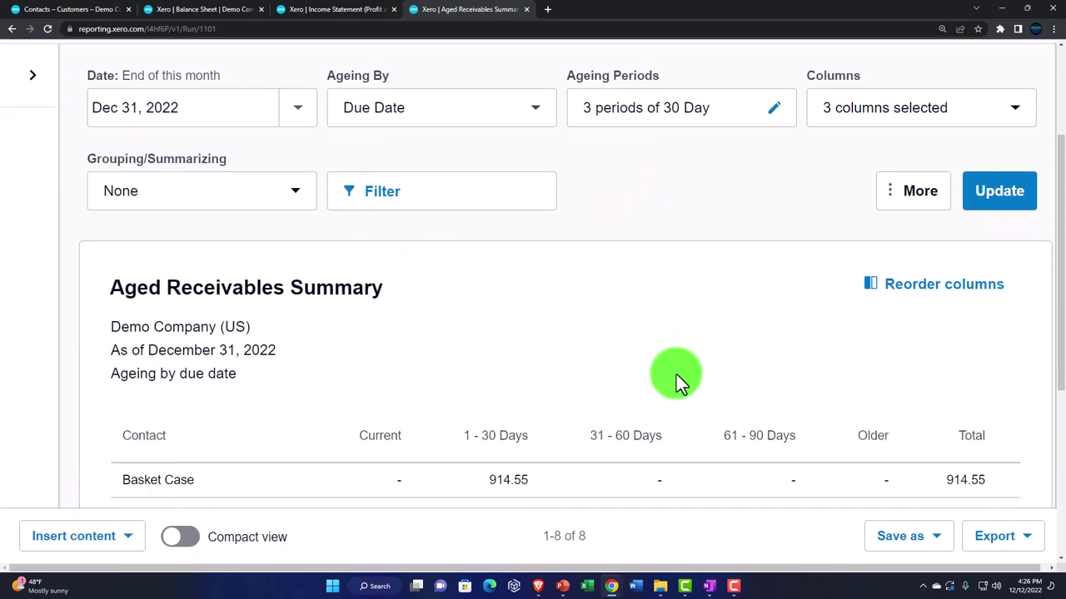
pyautogui.scroll(3, 676, 374)
pyautogui.scroll(-3, 708, 344)
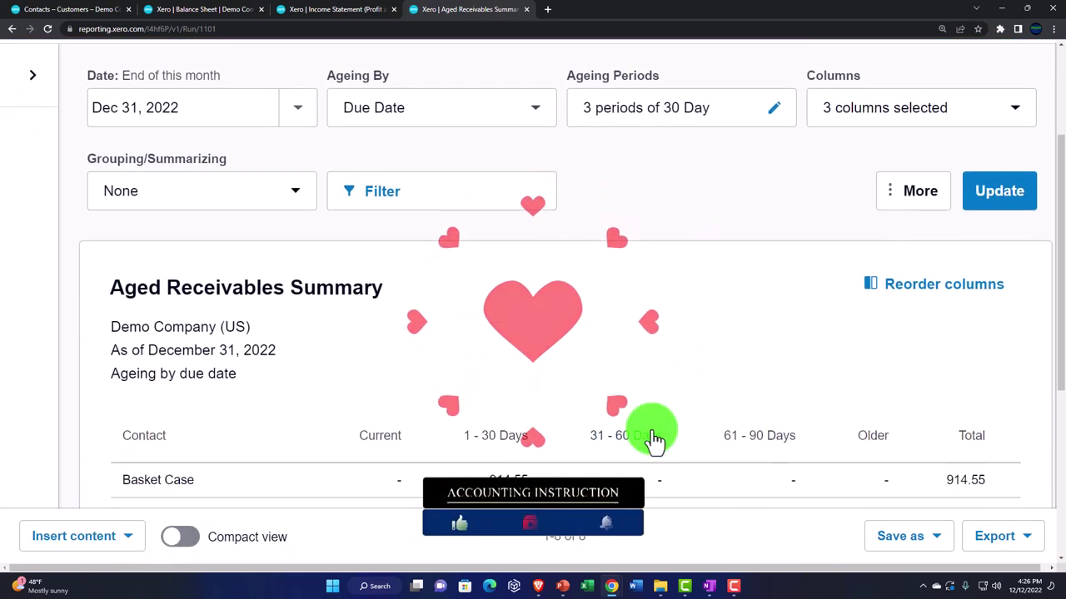
pyautogui.scroll(4, 655, 449)
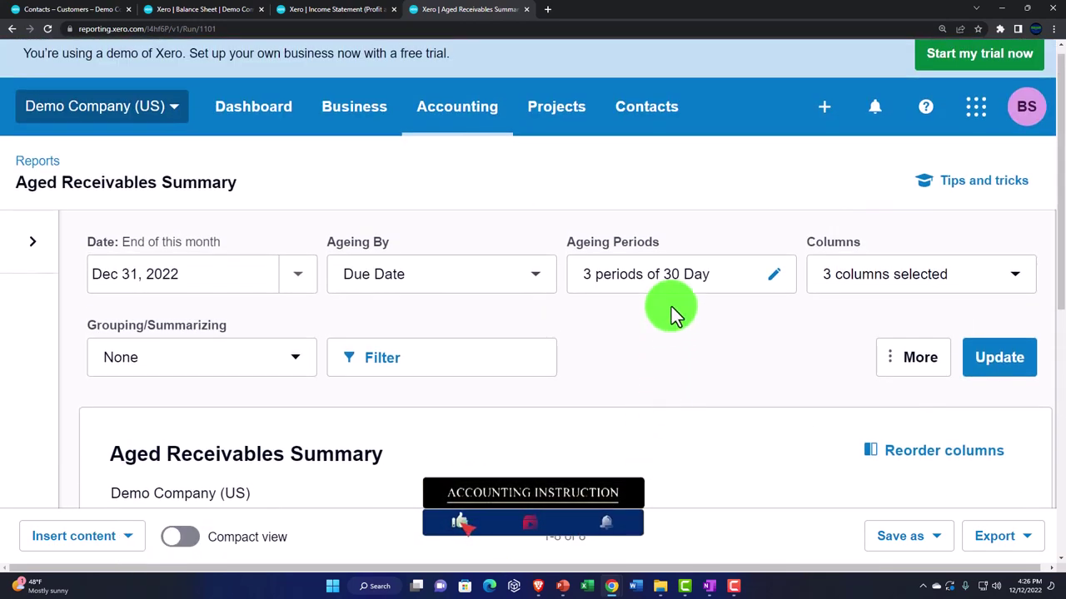
# Set the ageing to 4 periods of 30 days and update the summary report
pyautogui.click(673, 287)
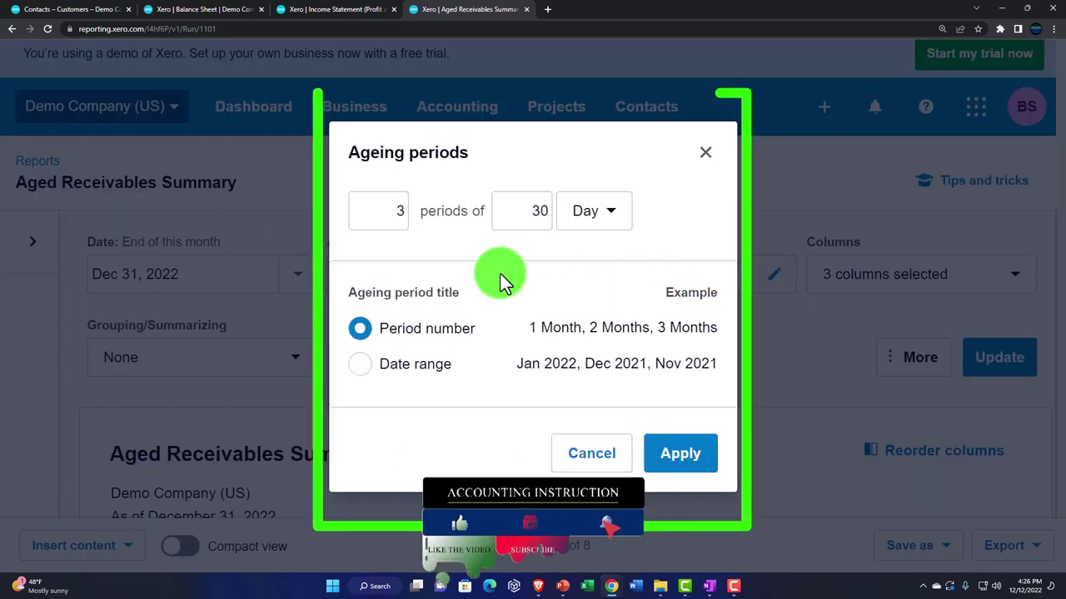
pyautogui.doubleClick(405, 212)
pyautogui.write('4')
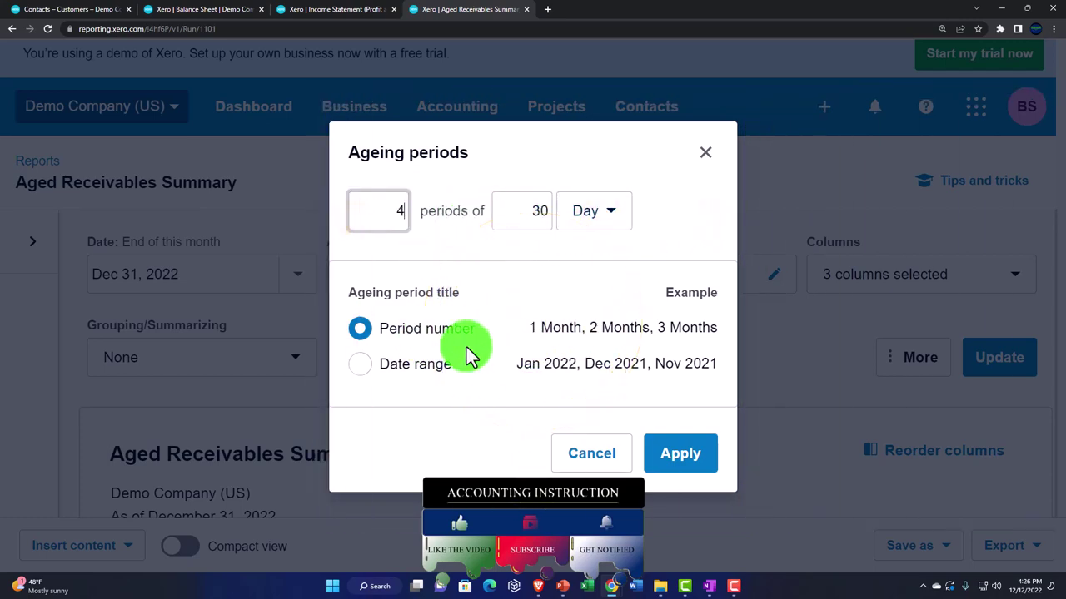
pyautogui.click(691, 466)
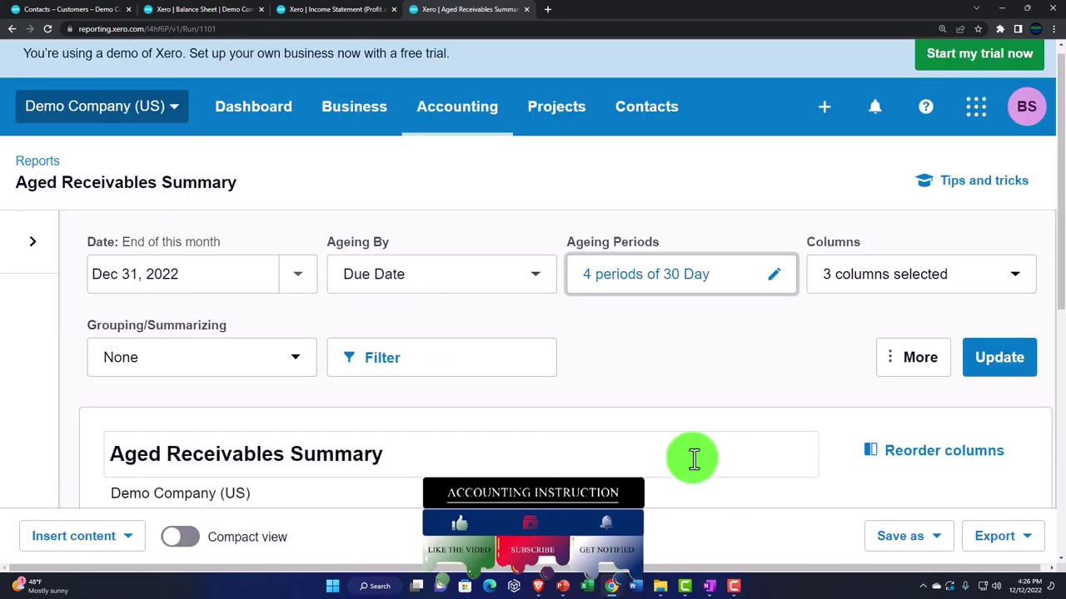
pyautogui.click(991, 358)
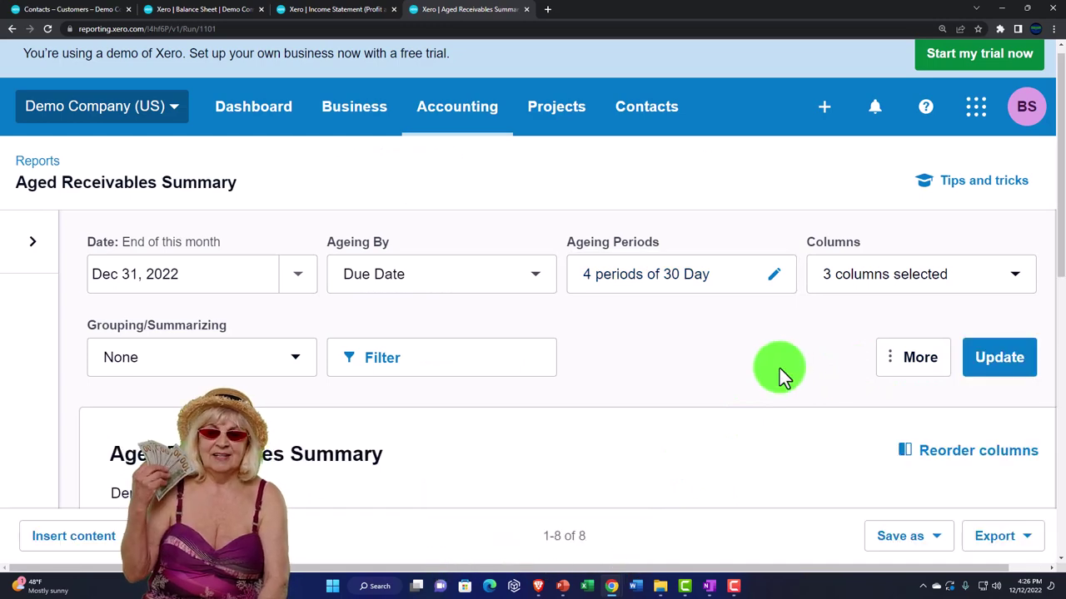
pyautogui.scroll(-3, 779, 368)
pyautogui.scroll(-1, 780, 368)
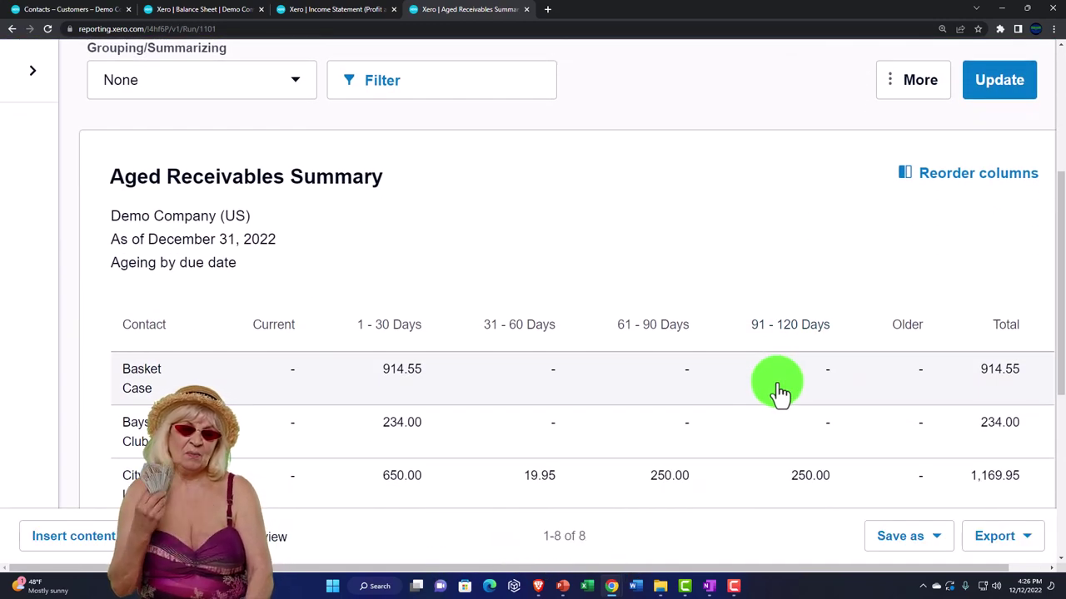
pyautogui.scroll(3, 779, 392)
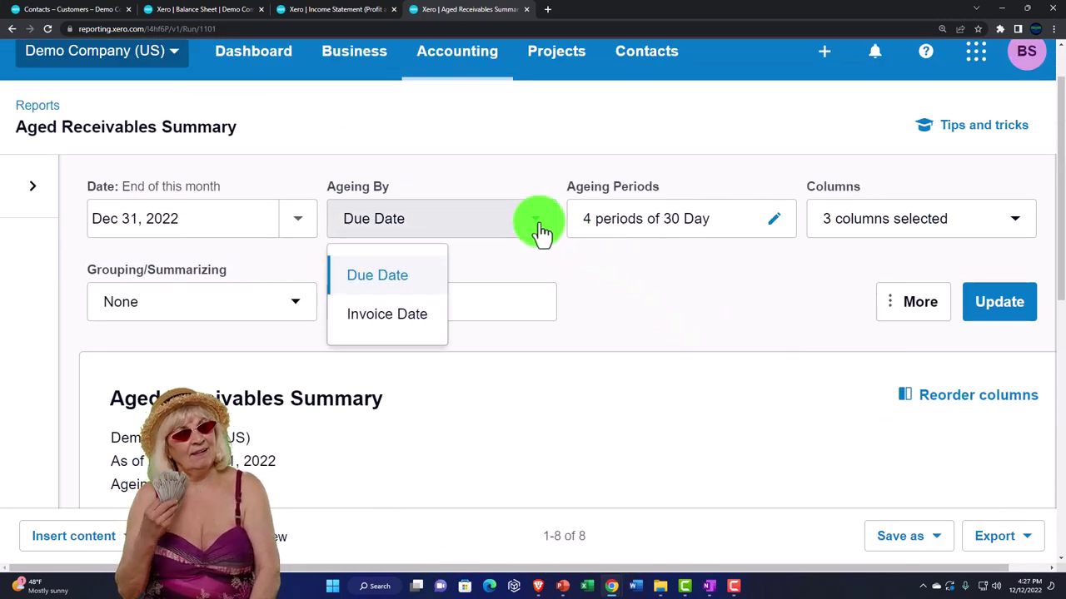
# Confirm the ageing period unit stays at 30 Day, then show the report column choices
pyautogui.click(679, 230)
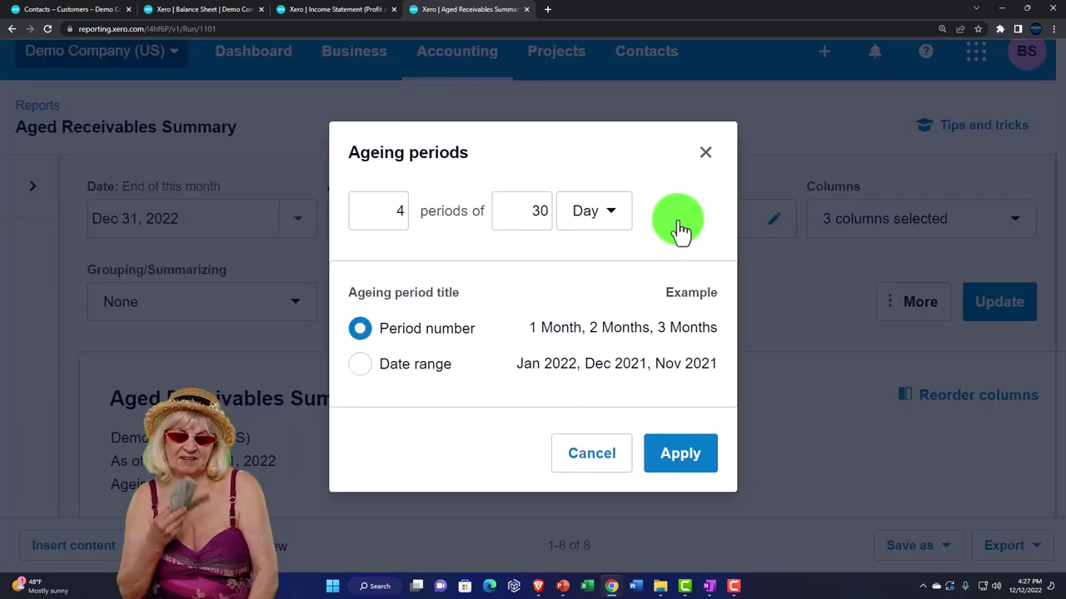
pyautogui.click(609, 219)
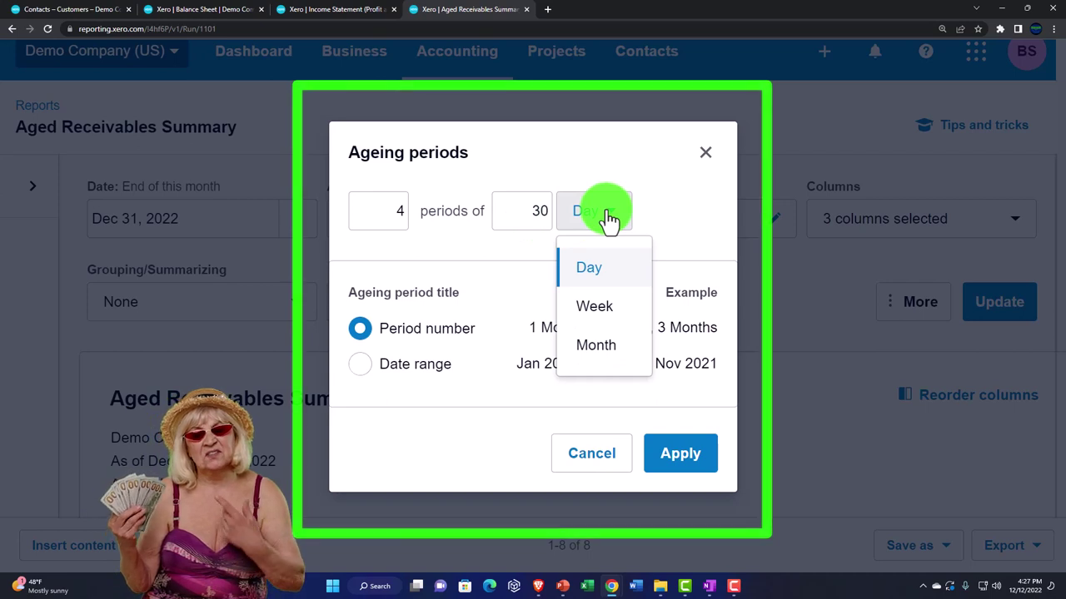
pyautogui.click(609, 219)
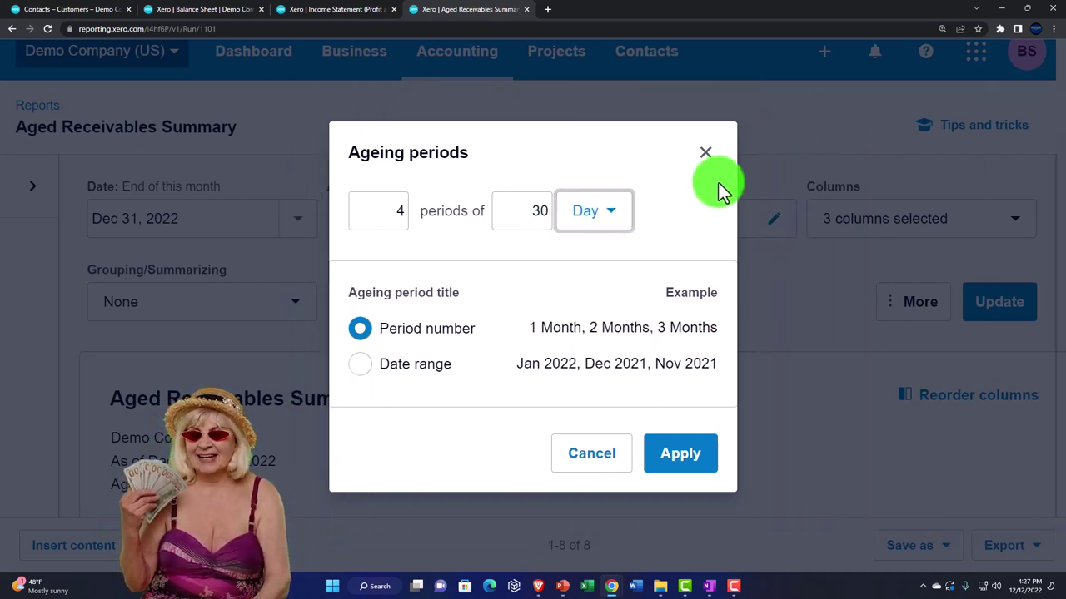
pyautogui.click(707, 155)
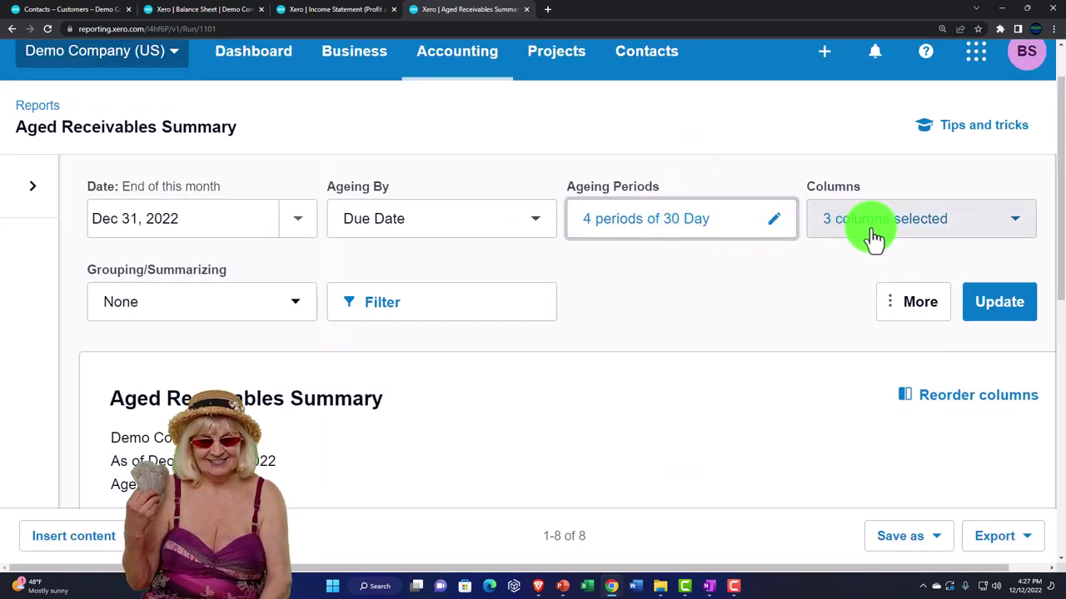
pyautogui.click(996, 225)
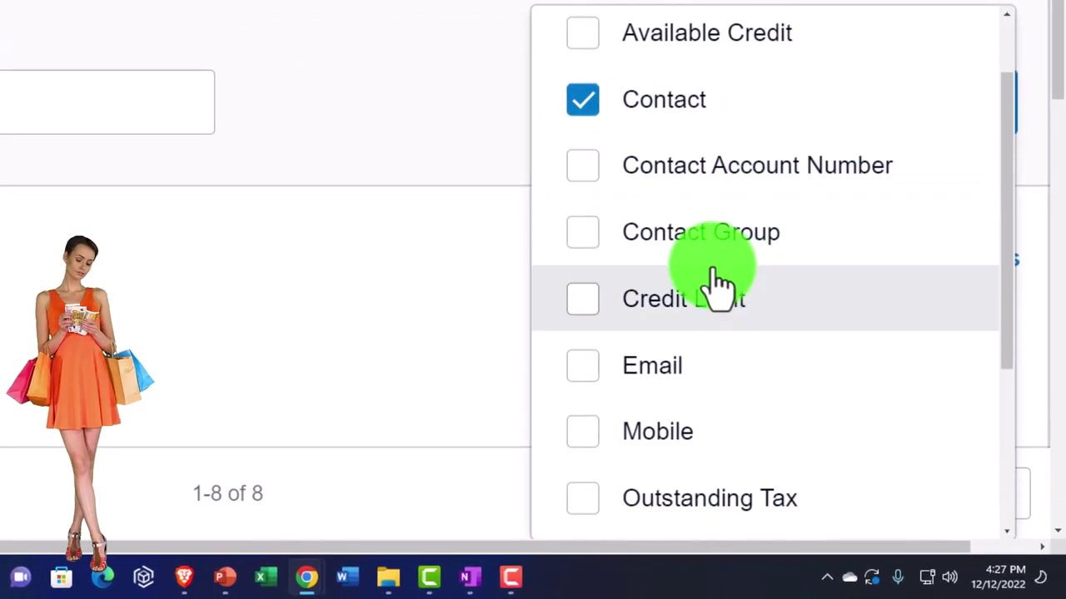
# Tick Email in the Columns list so each contact's email shows beside Contact
pyautogui.scroll(-1, 716, 265)
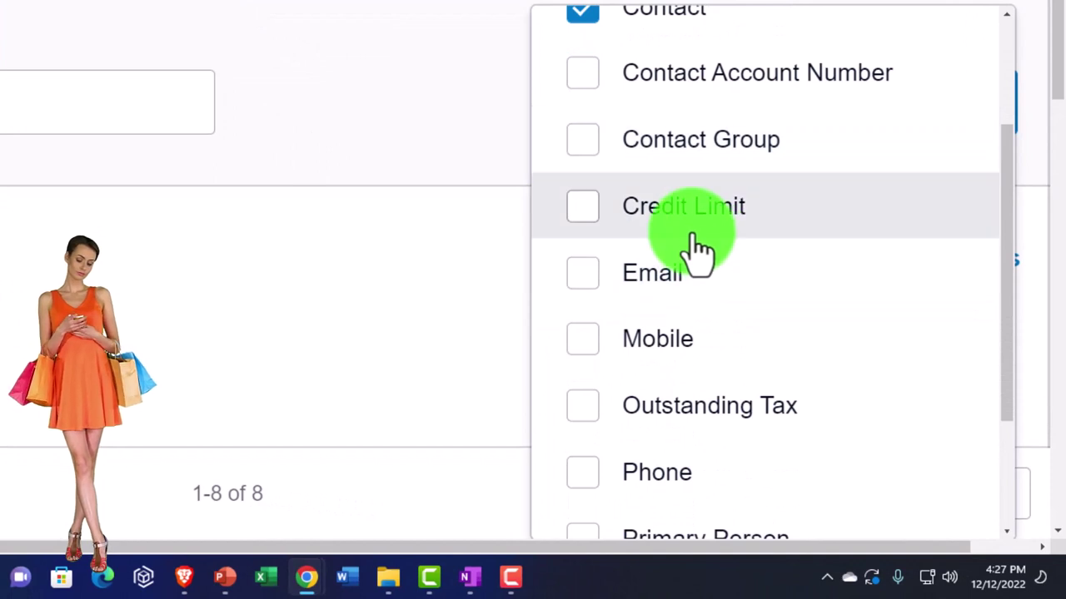
pyautogui.scroll(-1, 697, 250)
pyautogui.scroll(-1, 681, 199)
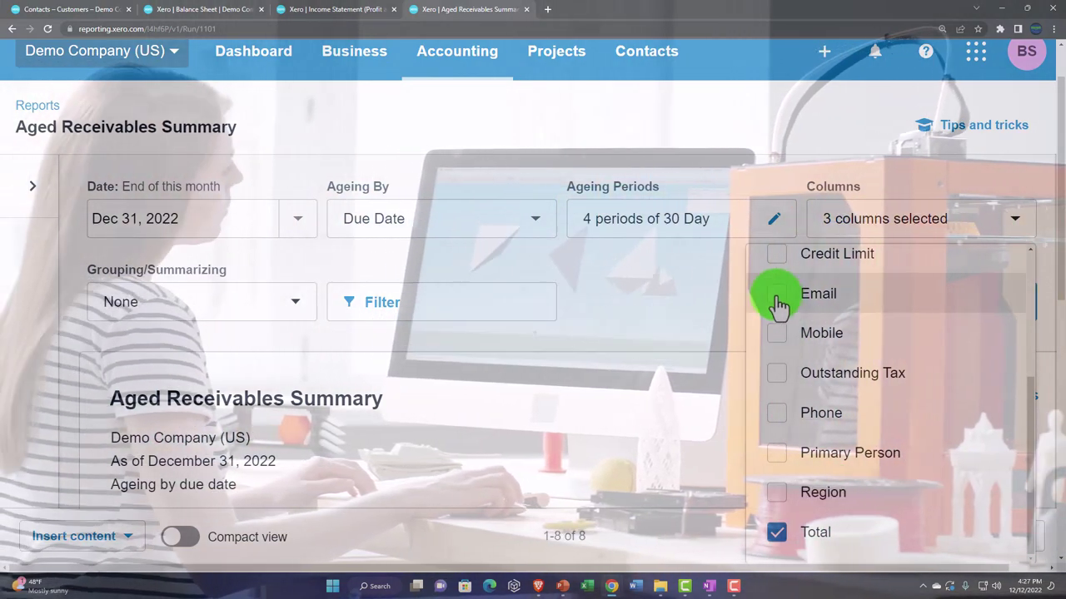
pyautogui.click(777, 302)
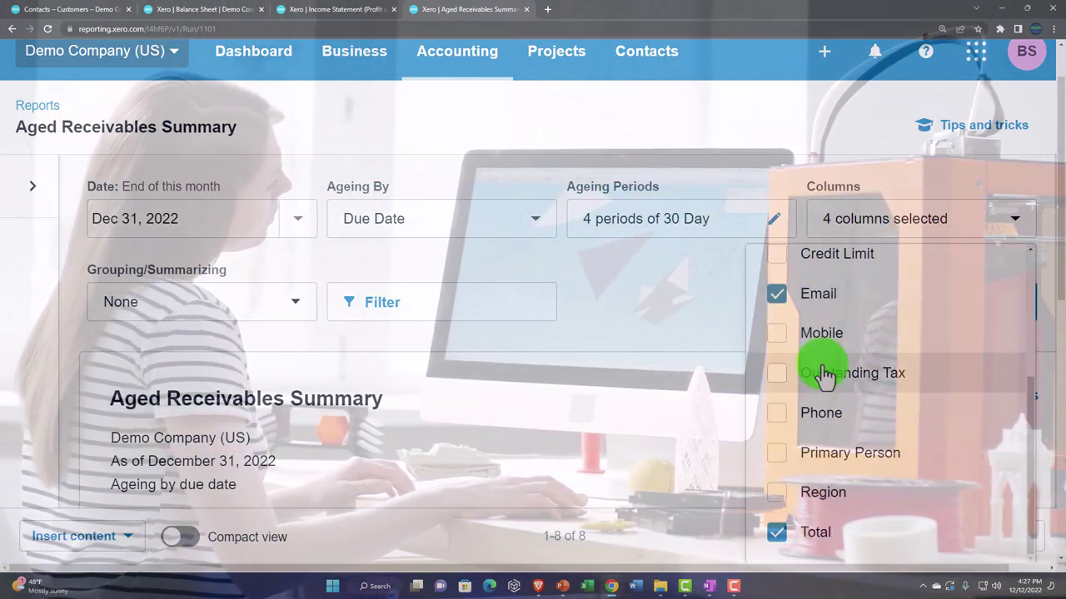
pyautogui.scroll(-3, 821, 369)
pyautogui.scroll(3, 862, 400)
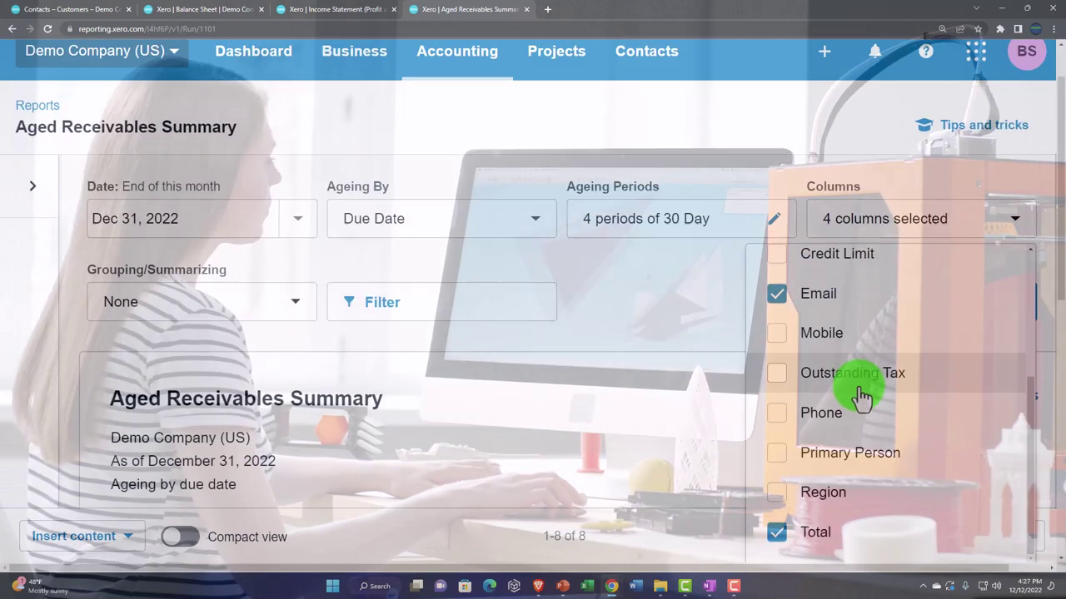
pyautogui.scroll(1, 862, 399)
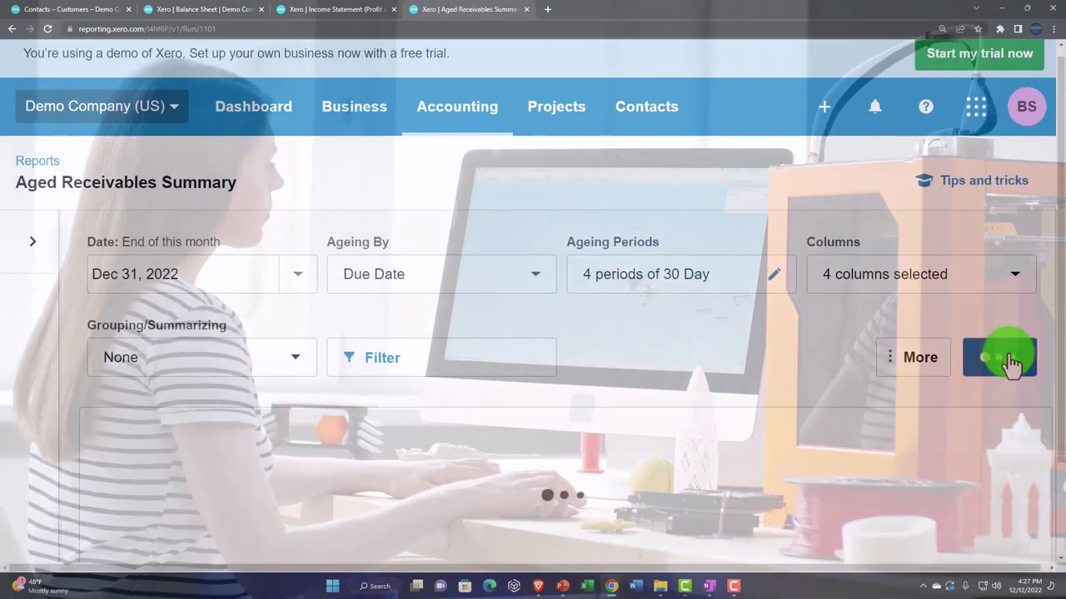
pyautogui.scroll(-5, 674, 332)
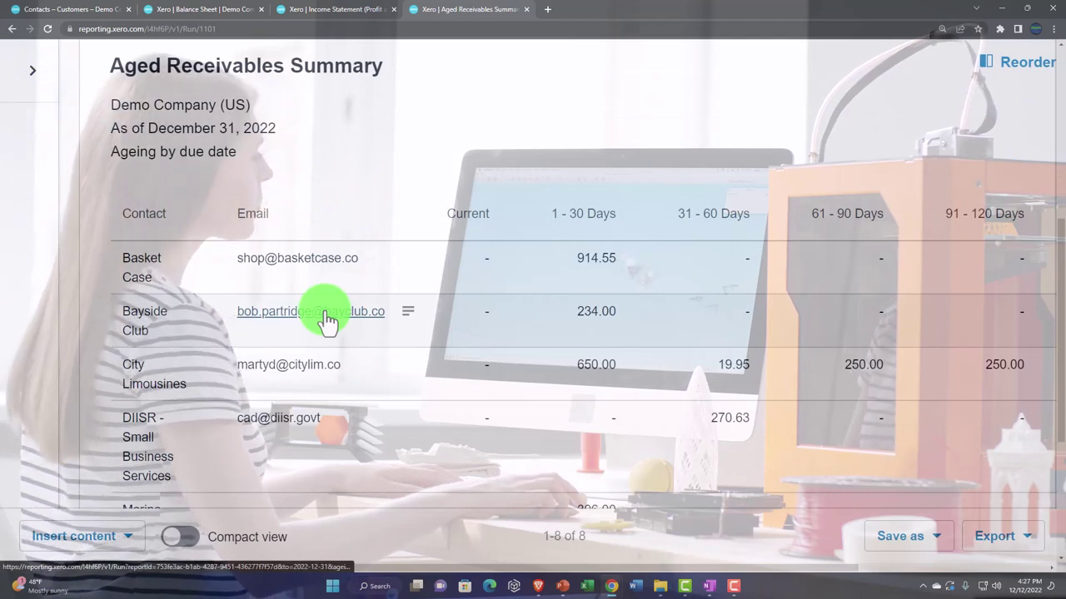
pyautogui.scroll(2, 329, 321)
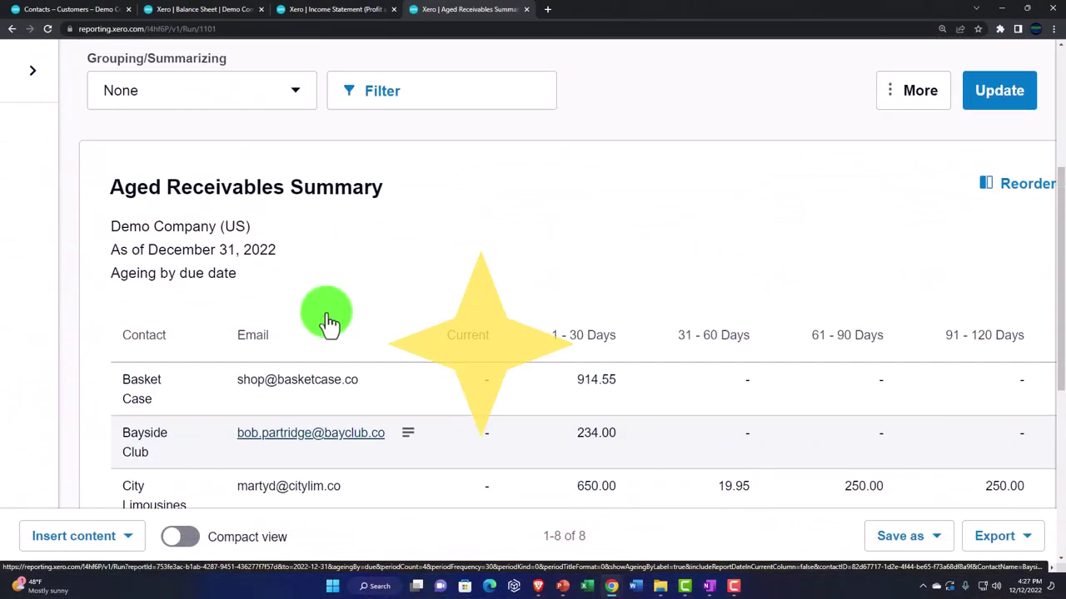
pyautogui.scroll(2, 328, 321)
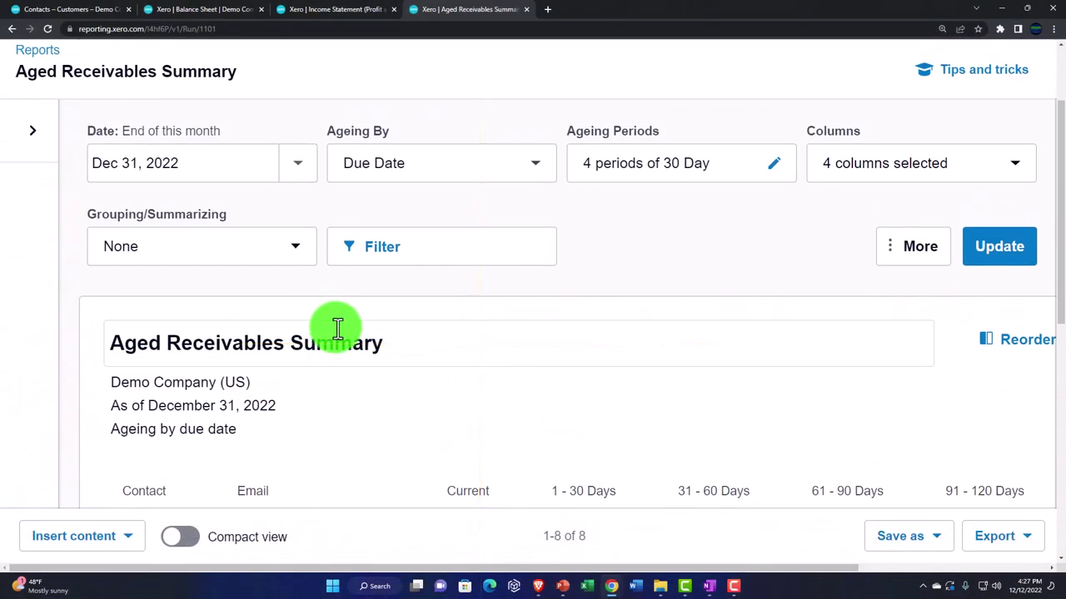
pyautogui.click(299, 252)
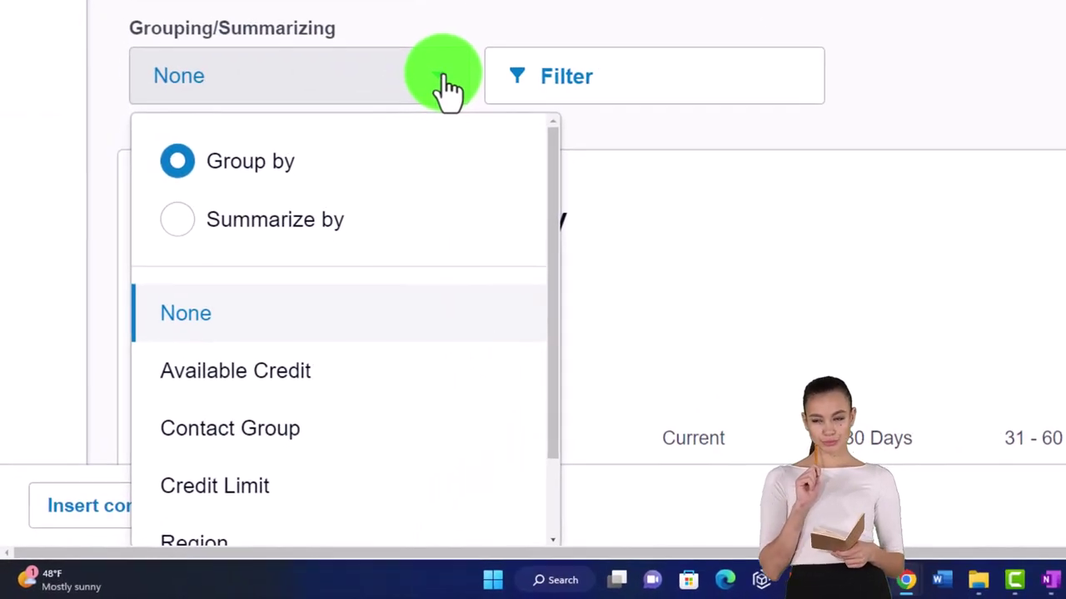
pyautogui.scroll(-1, 479, 250)
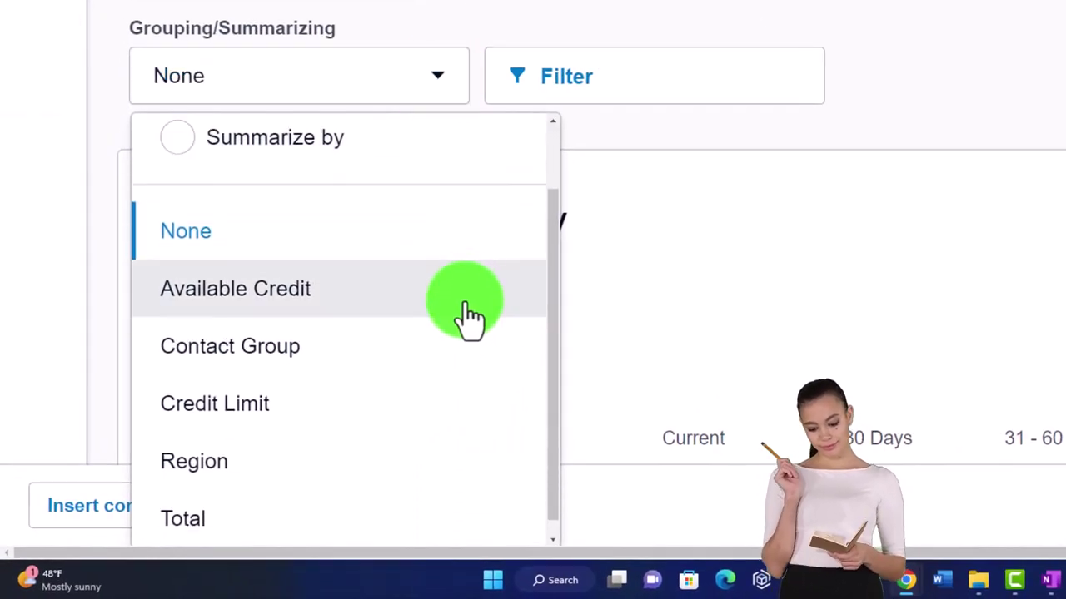
pyautogui.scroll(-1, 379, 287)
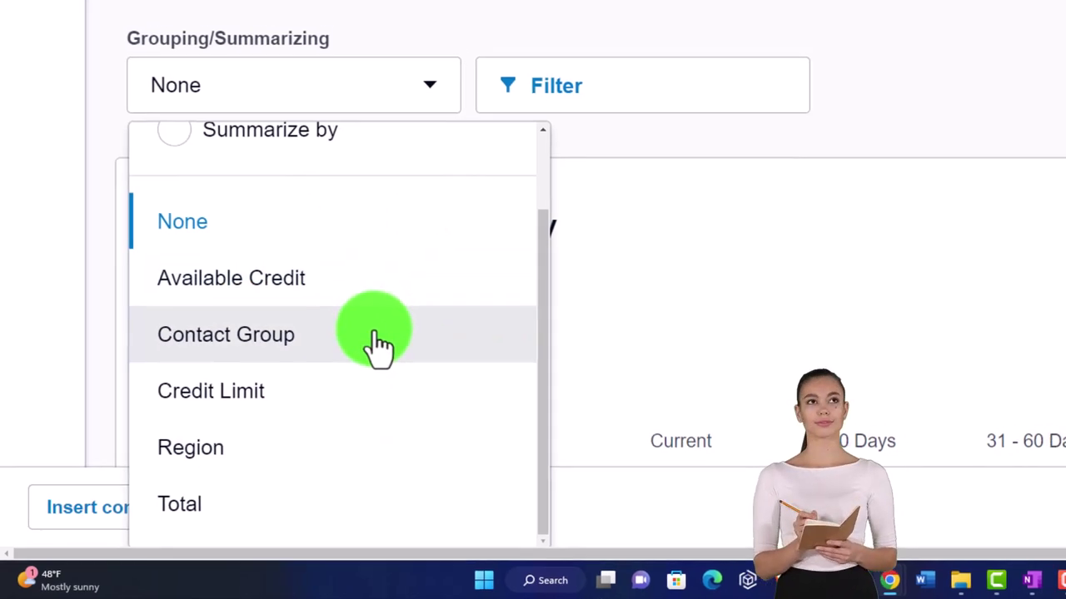
pyautogui.click(698, 96)
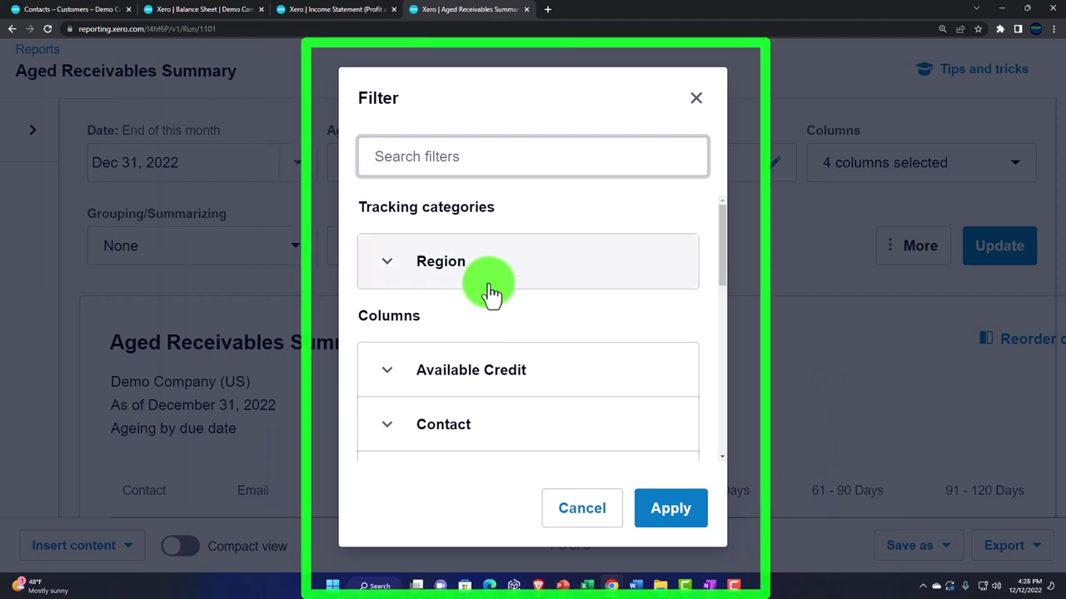
pyautogui.scroll(-2, 491, 291)
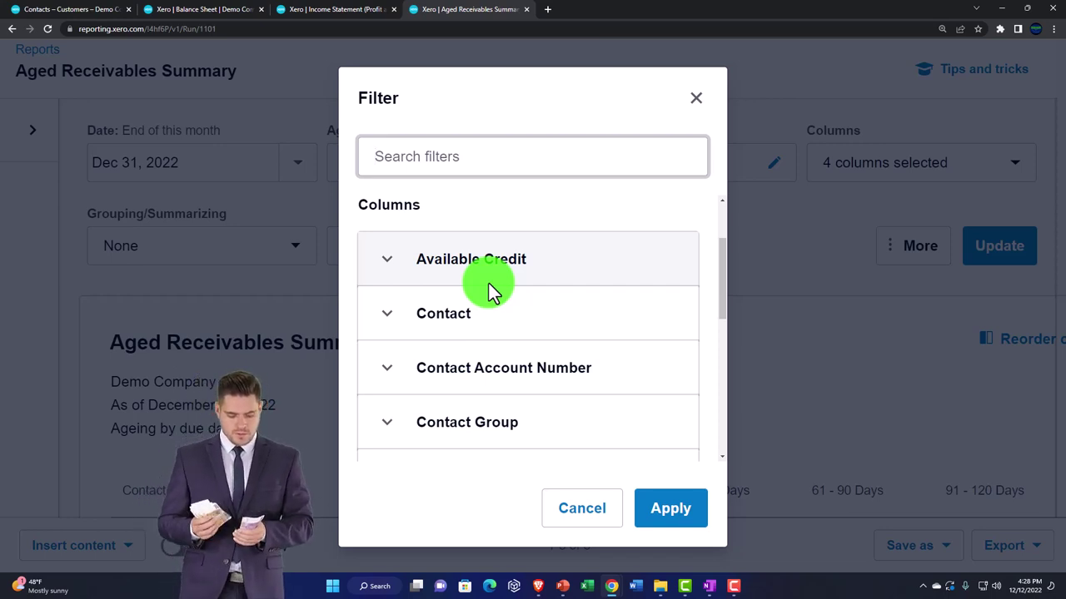
pyautogui.click(487, 282)
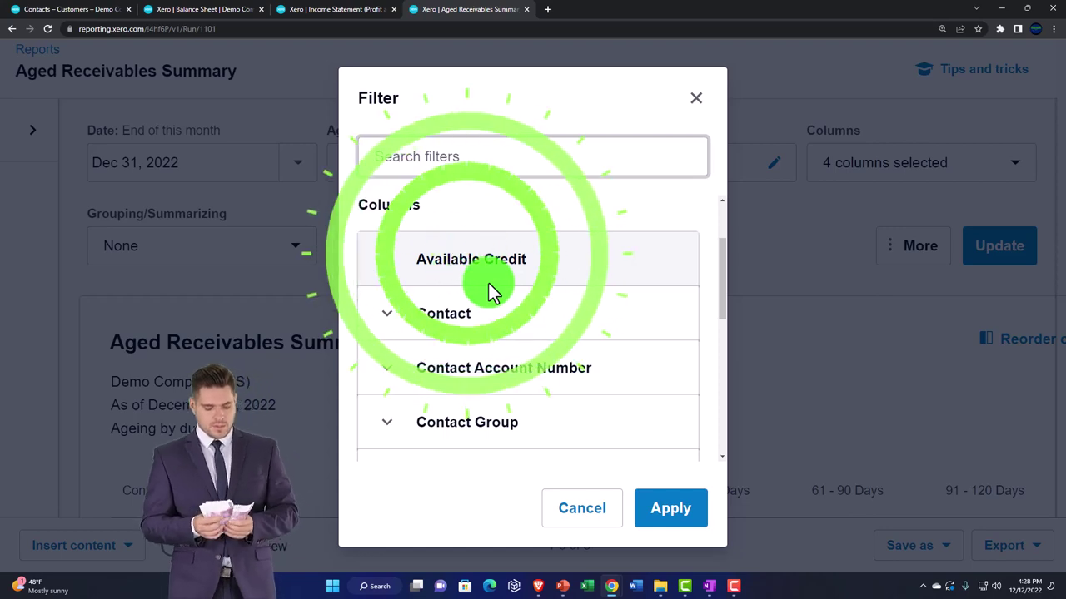
pyautogui.scroll(-3, 491, 292)
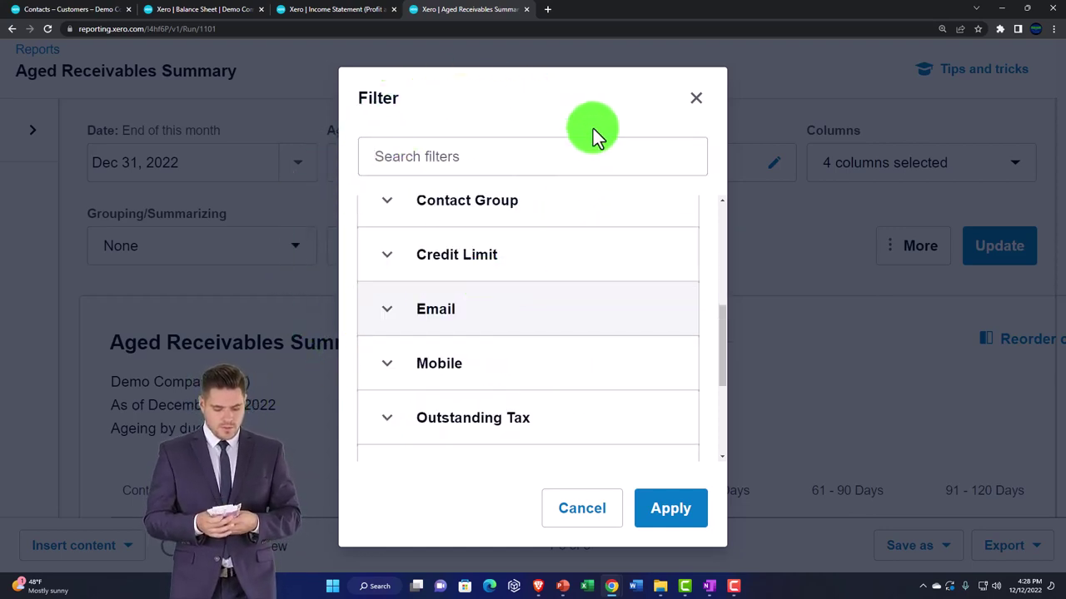
pyautogui.click(698, 102)
pyautogui.scroll(-5, 673, 312)
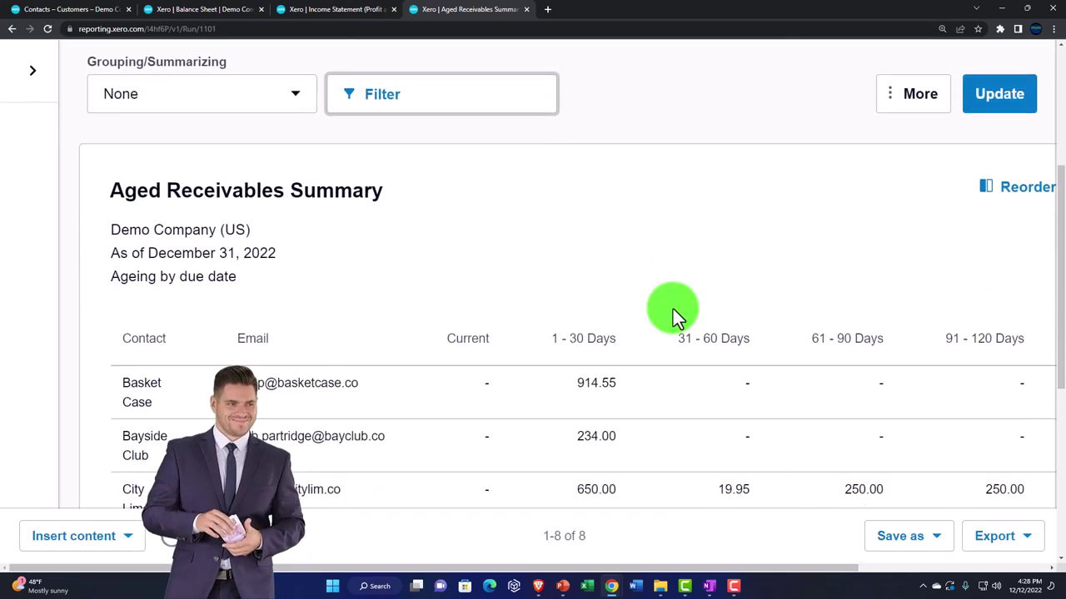
pyautogui.scroll(-3, 673, 309)
pyautogui.scroll(7, 673, 310)
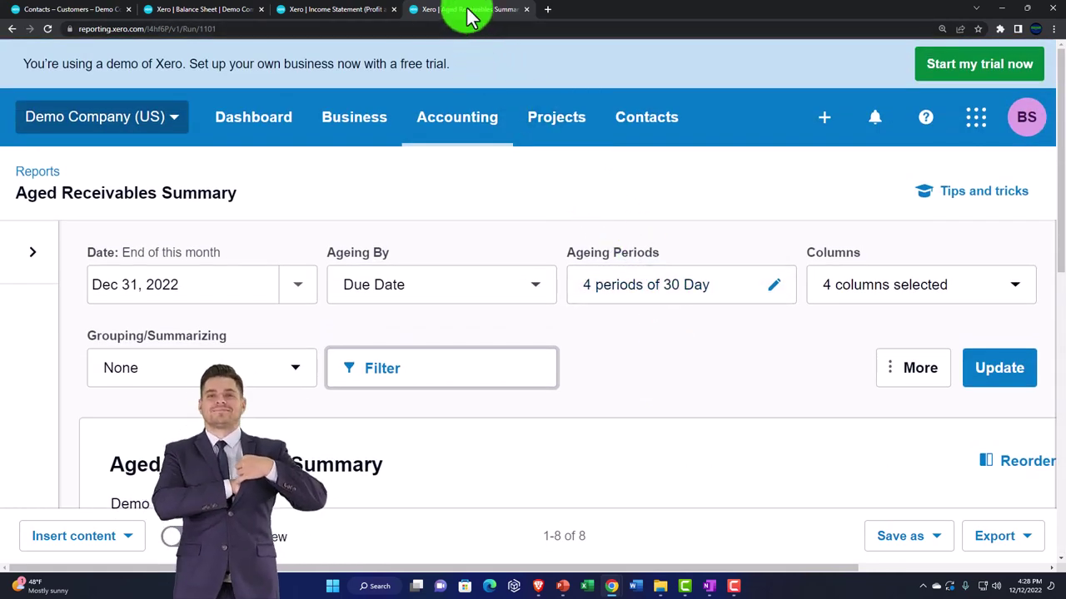
# Duplicate the report tab and open Aged Receivables Detail from Accounting > Reports
pyautogui.rightClick(470, 17)
pyautogui.click(500, 89)
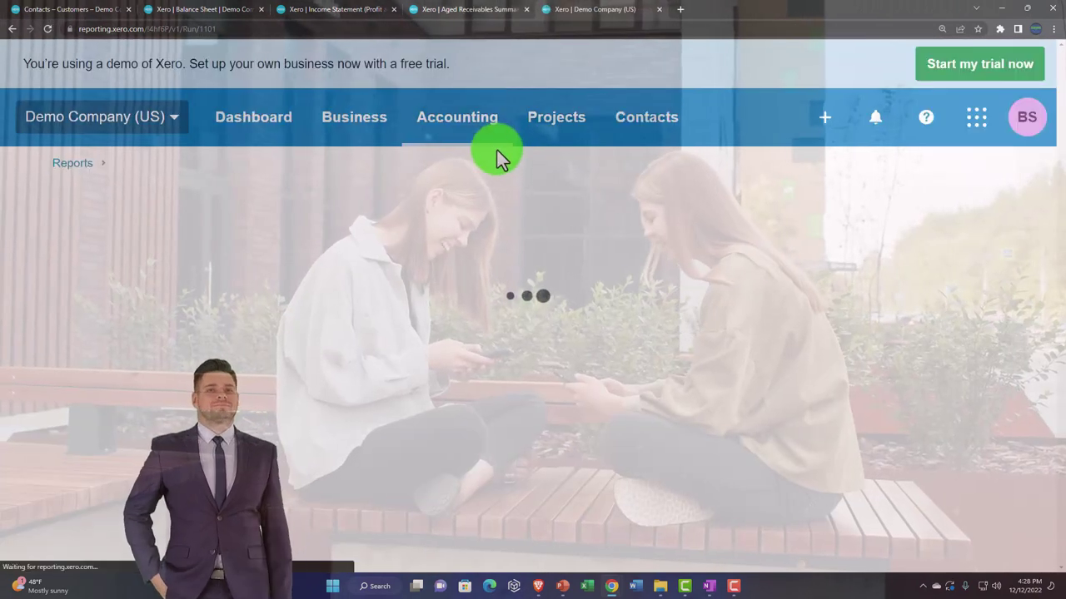
pyautogui.click(441, 120)
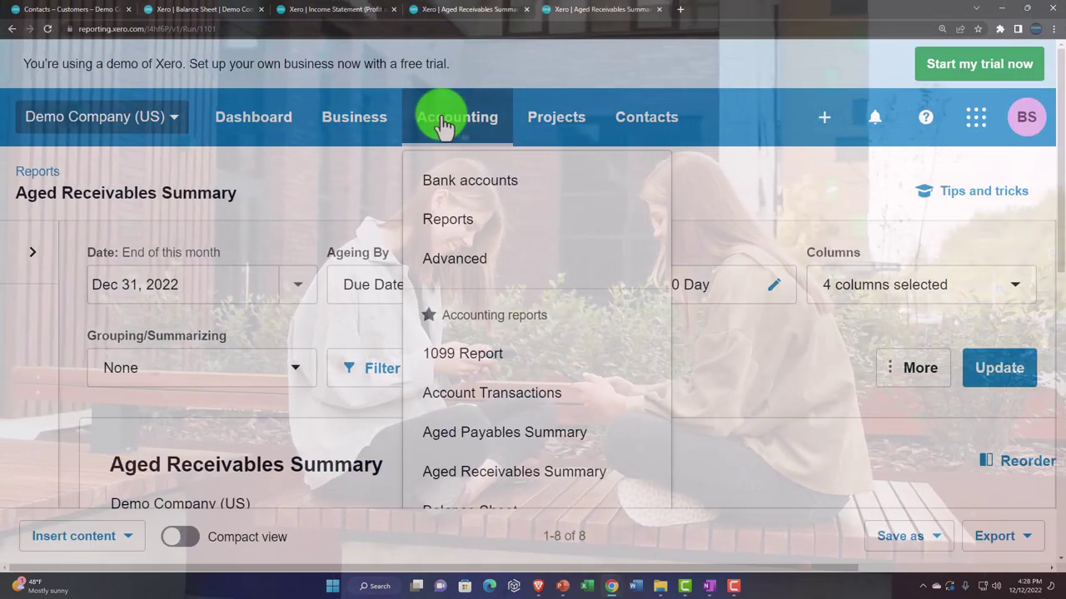
pyautogui.click(451, 221)
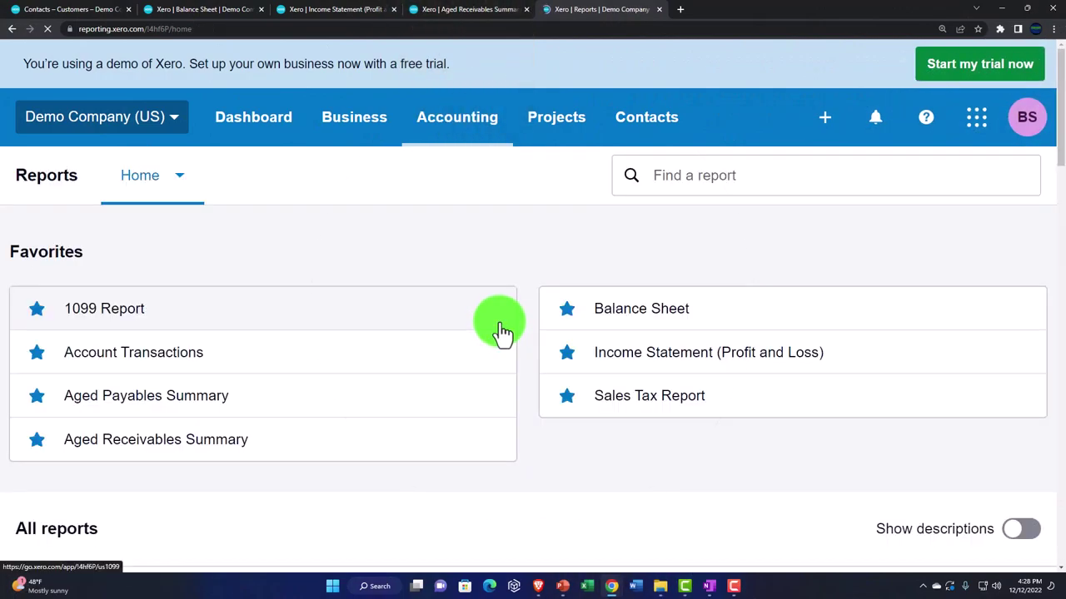
pyautogui.scroll(-10, 502, 332)
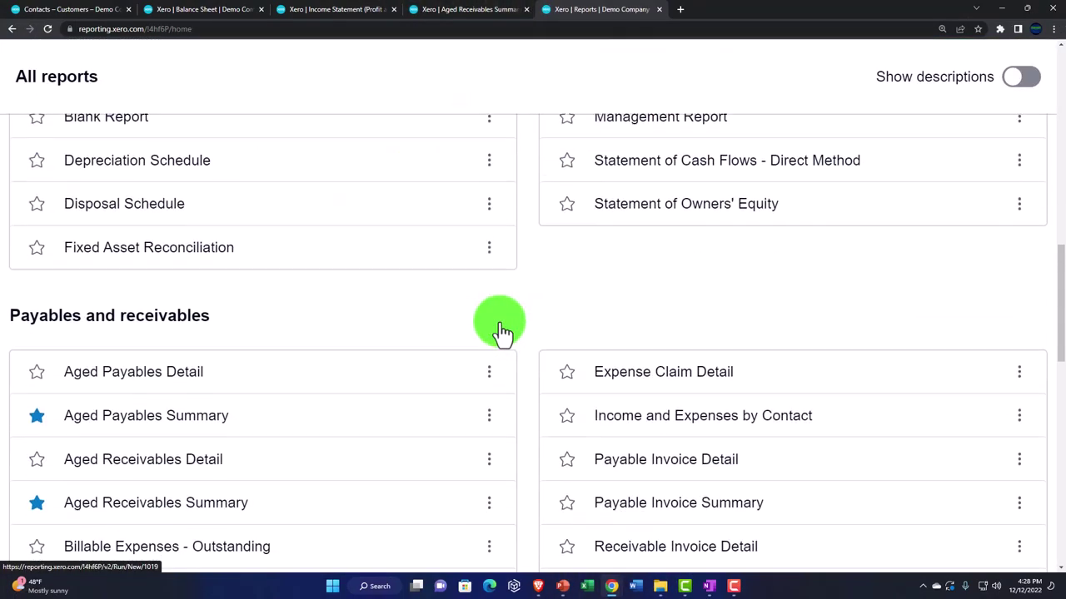
pyautogui.scroll(-3, 502, 331)
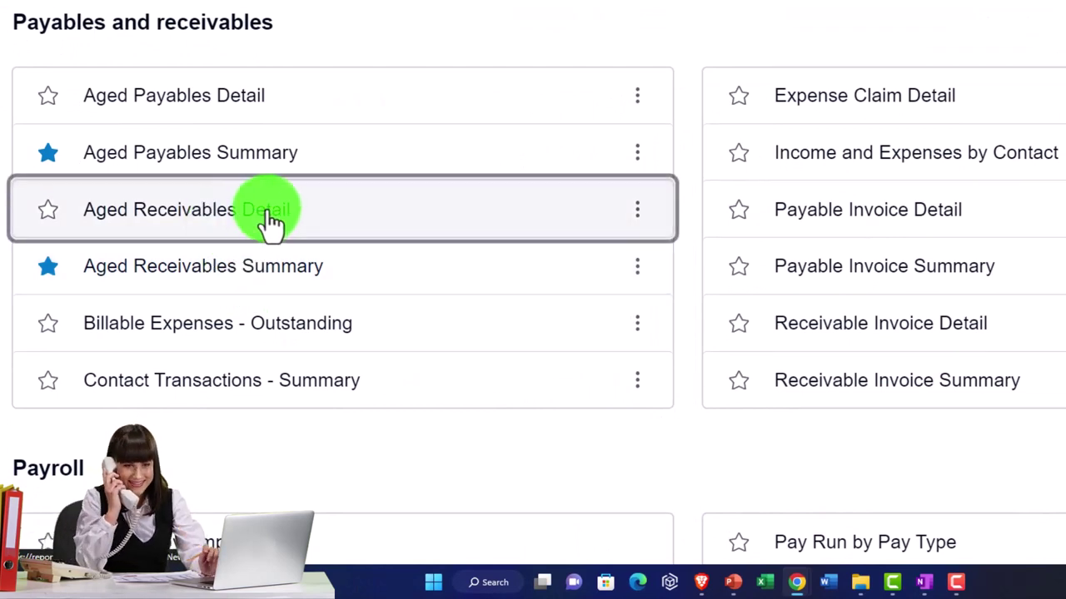
pyautogui.click(271, 221)
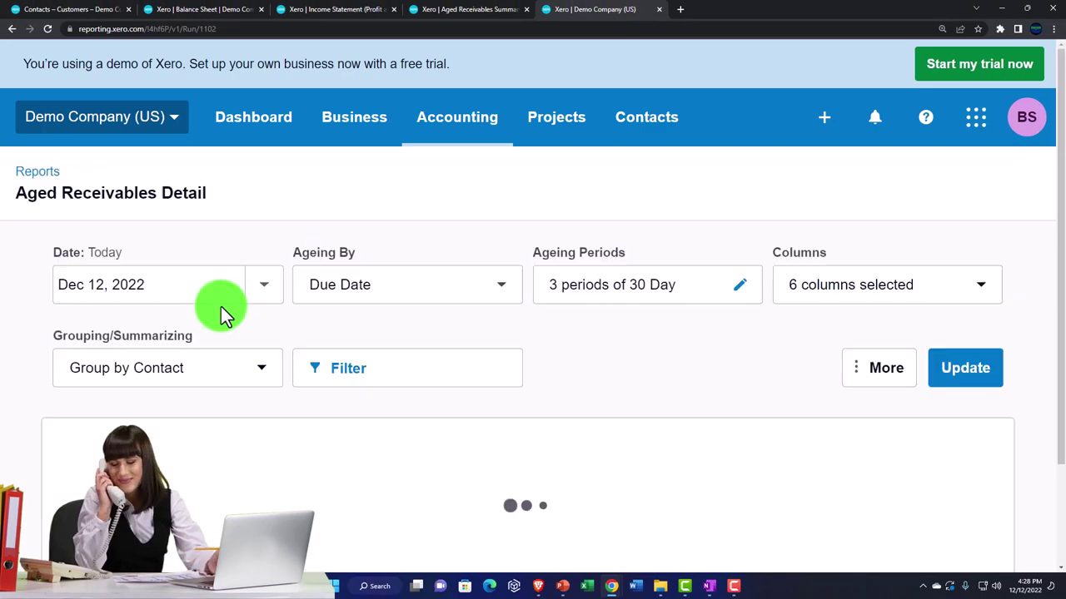
# Set the report date to a custom Dec 31, 2022 and update the Detail report
pyautogui.click(262, 281)
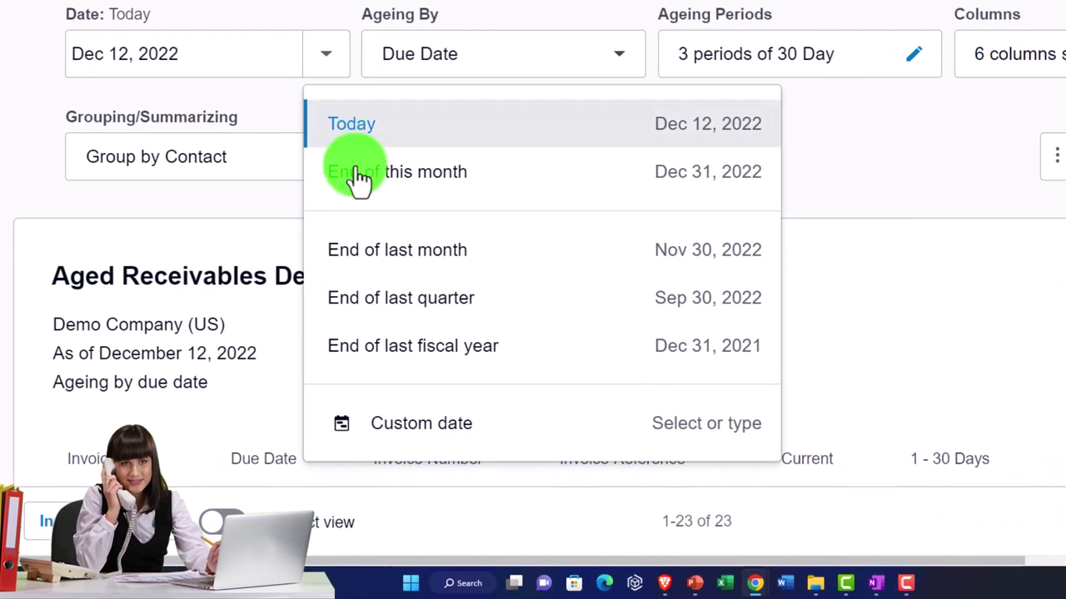
pyautogui.click(414, 426)
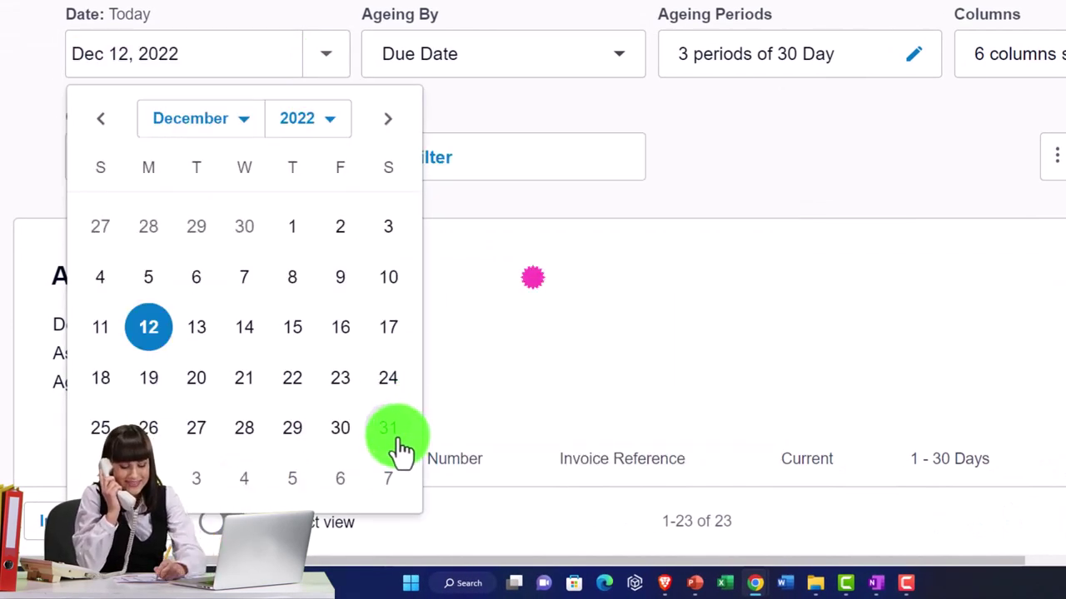
pyautogui.click(398, 445)
pyautogui.click(924, 171)
# Scroll through each contact's invoices down to the 8,382.05 total in 1 - 30 Days
pyautogui.scroll(-3, 571, 227)
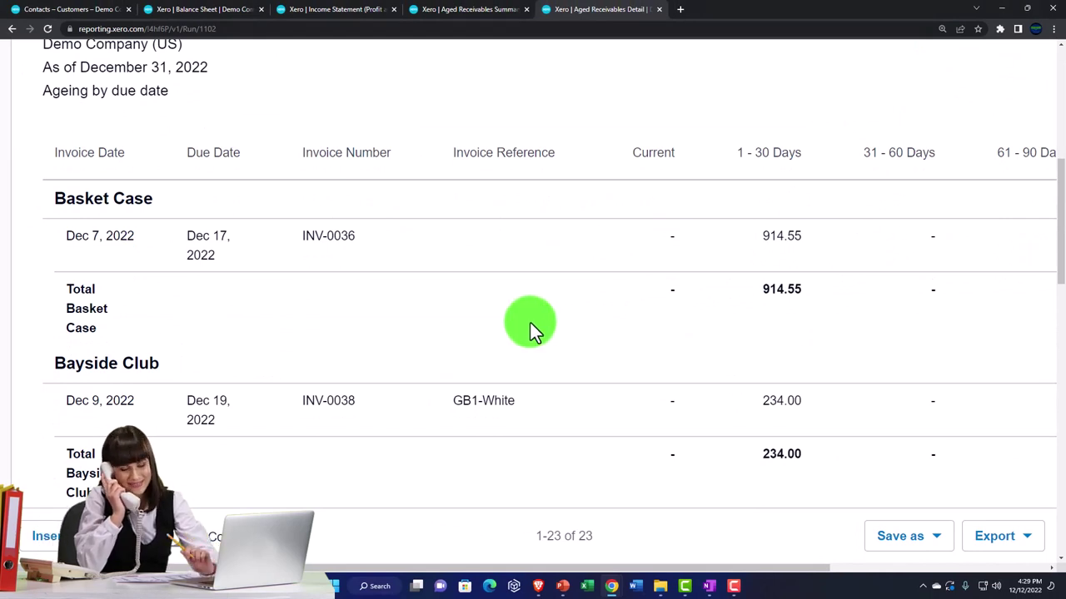
pyautogui.scroll(-1, 368, 274)
pyautogui.scroll(-2, 368, 274)
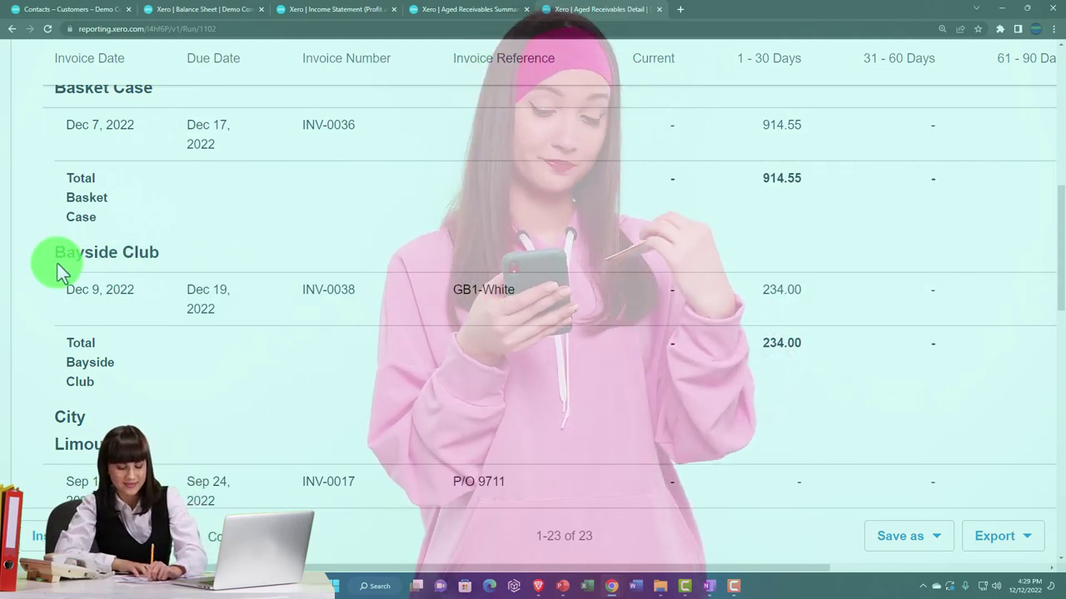
pyautogui.scroll(-2, 110, 283)
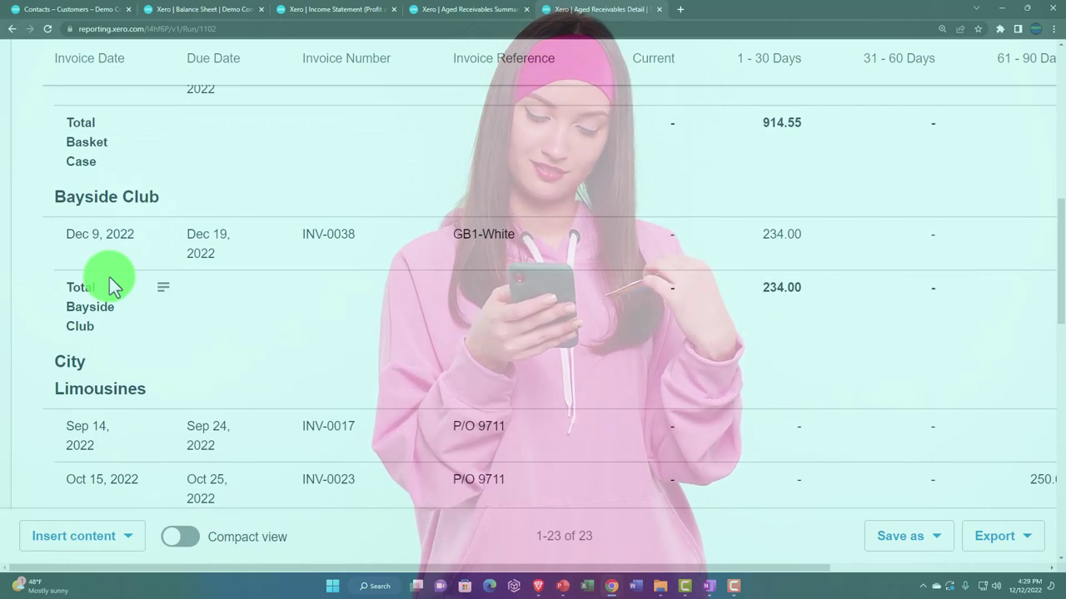
pyautogui.scroll(5, 109, 278)
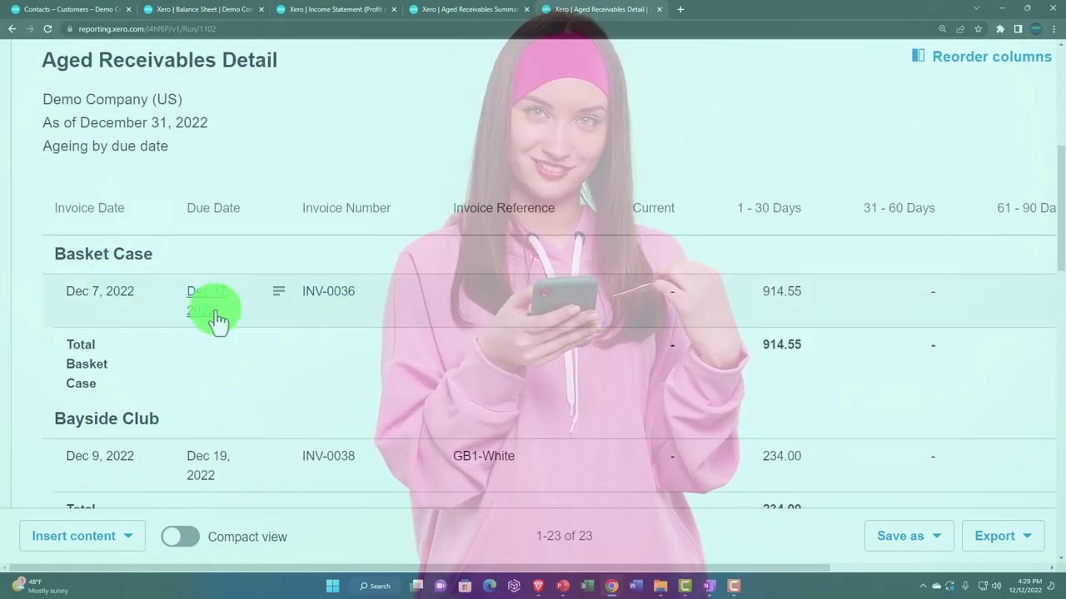
pyautogui.scroll(-6, 137, 321)
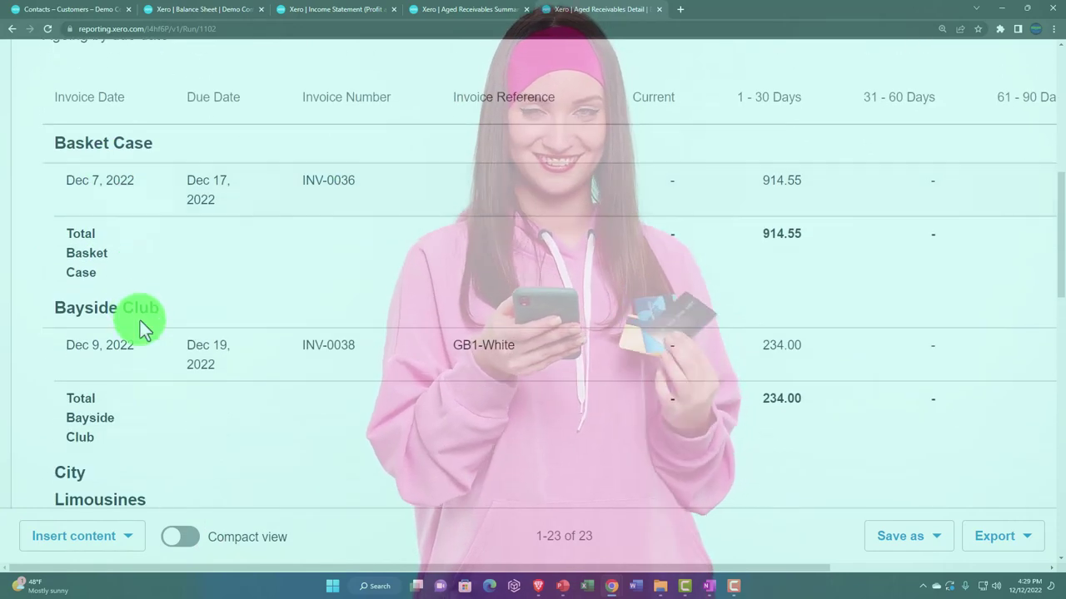
pyautogui.scroll(-2, 140, 327)
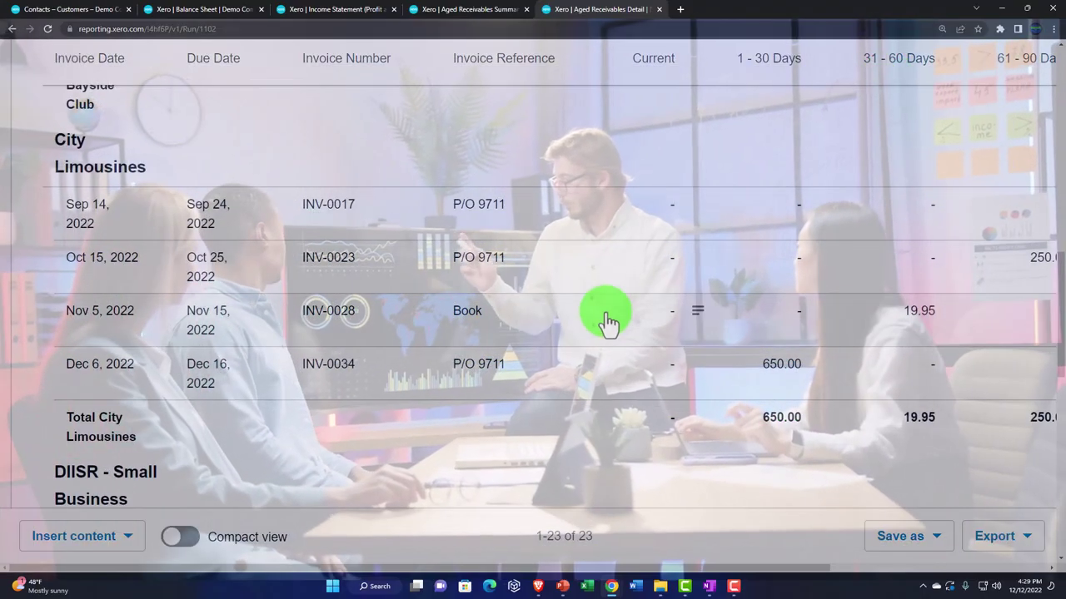
pyautogui.scroll(-1, 606, 322)
pyautogui.scroll(-4, 606, 322)
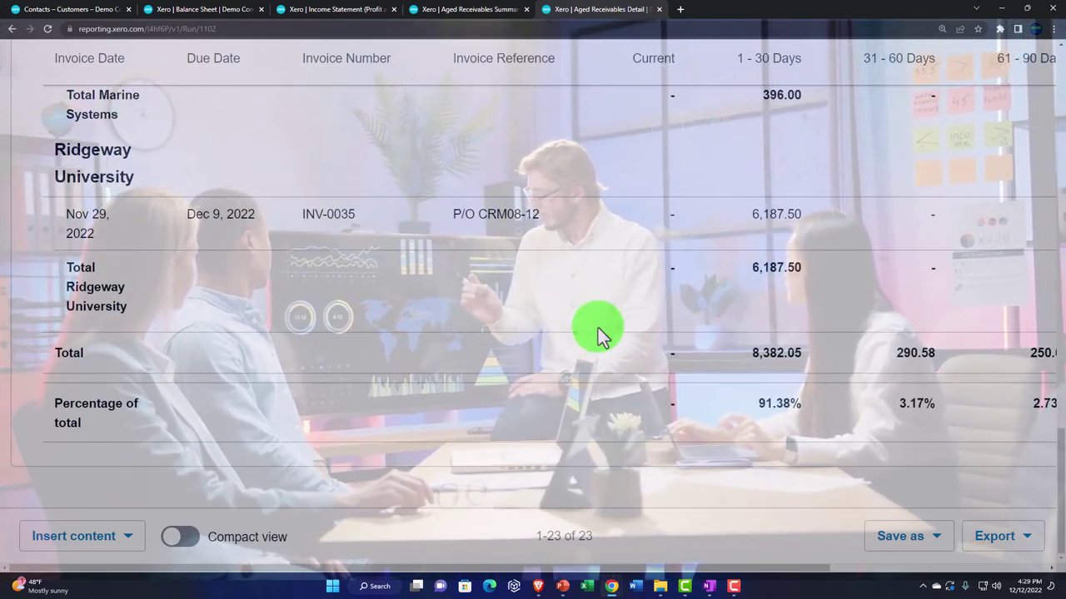
pyautogui.scroll(10, 597, 332)
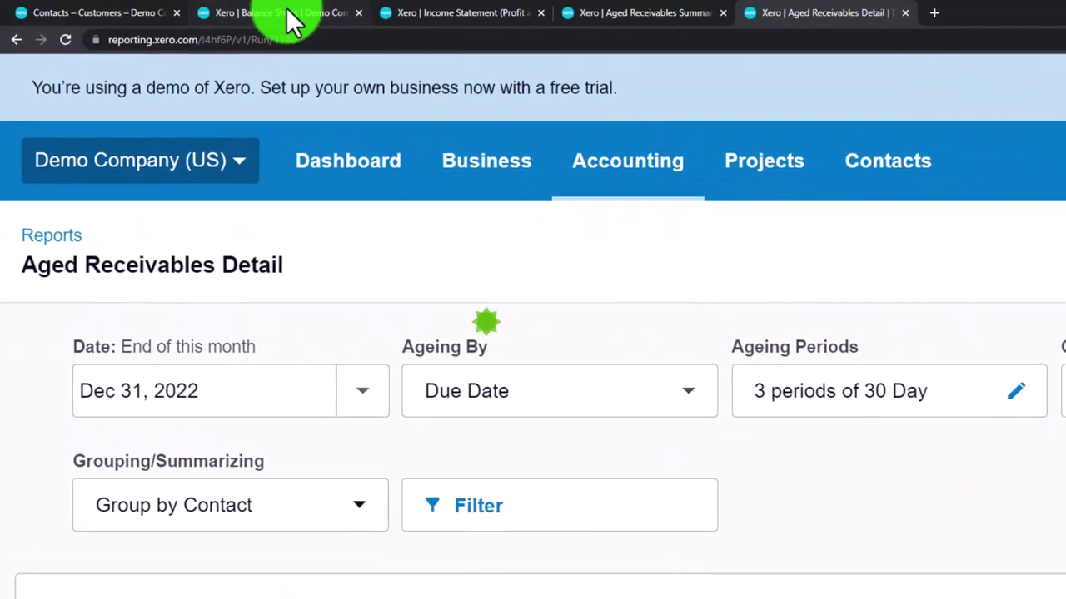
# Drill into the Balance Sheet's 9,172.63 Accounts Receivable, then switch to the Customers tab
pyautogui.click(212, 9)
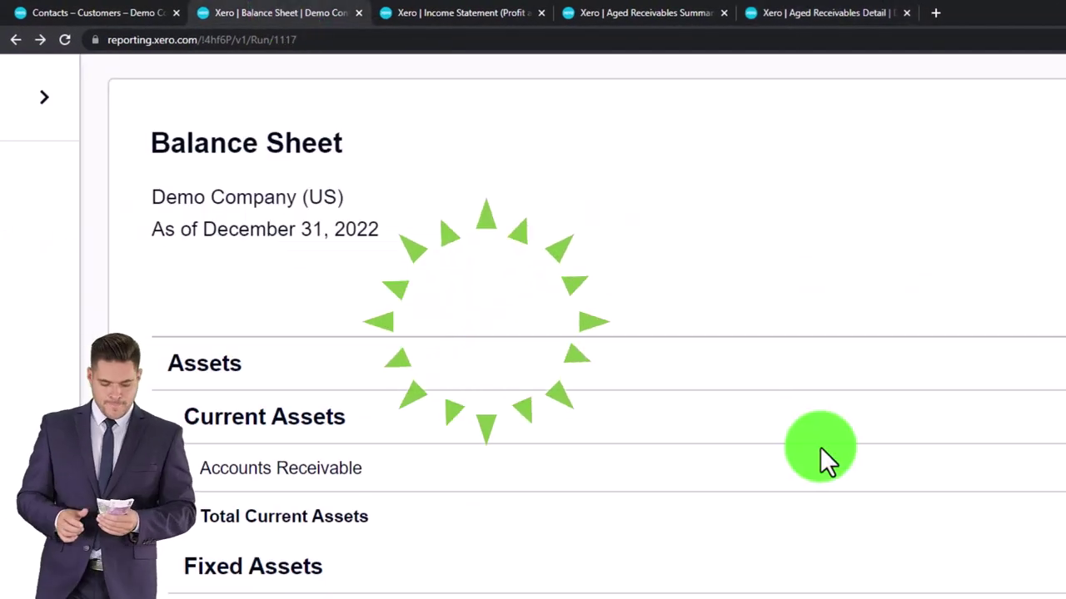
pyautogui.scroll(-1, 818, 454)
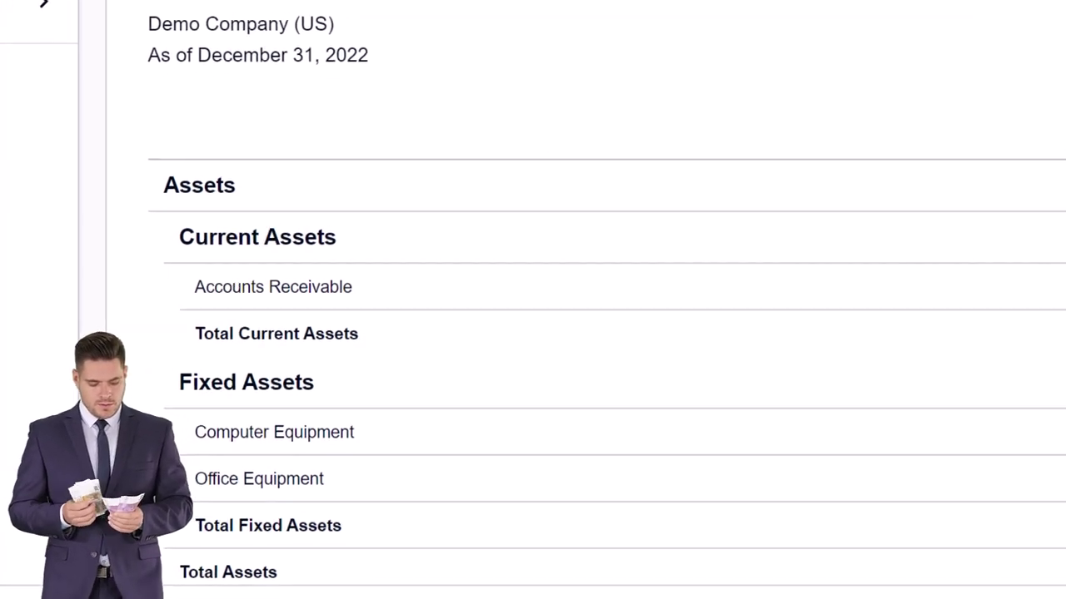
pyautogui.click(968, 284)
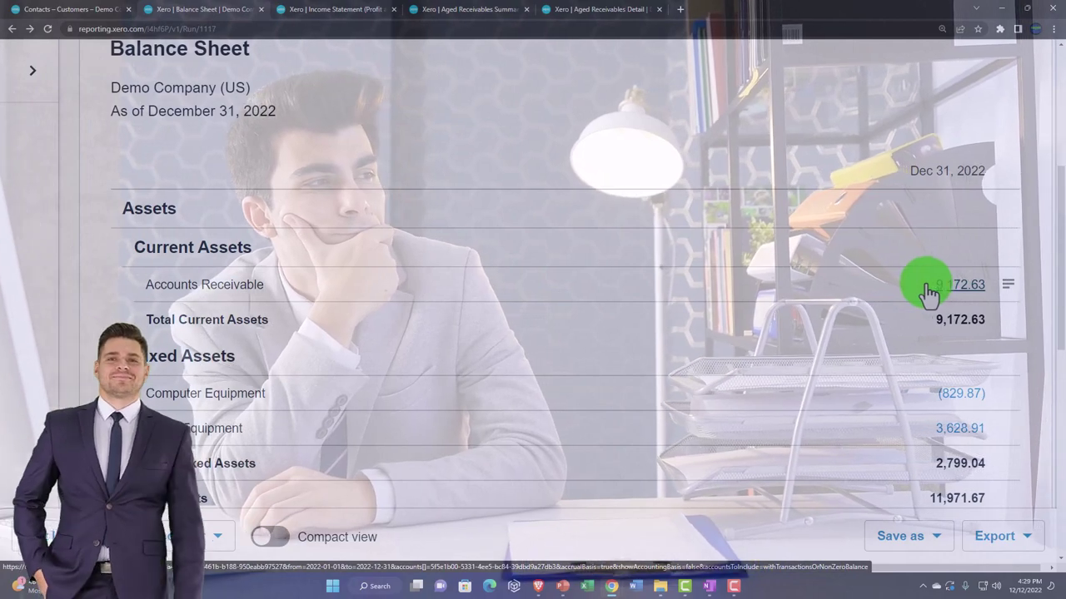
pyautogui.click(62, 12)
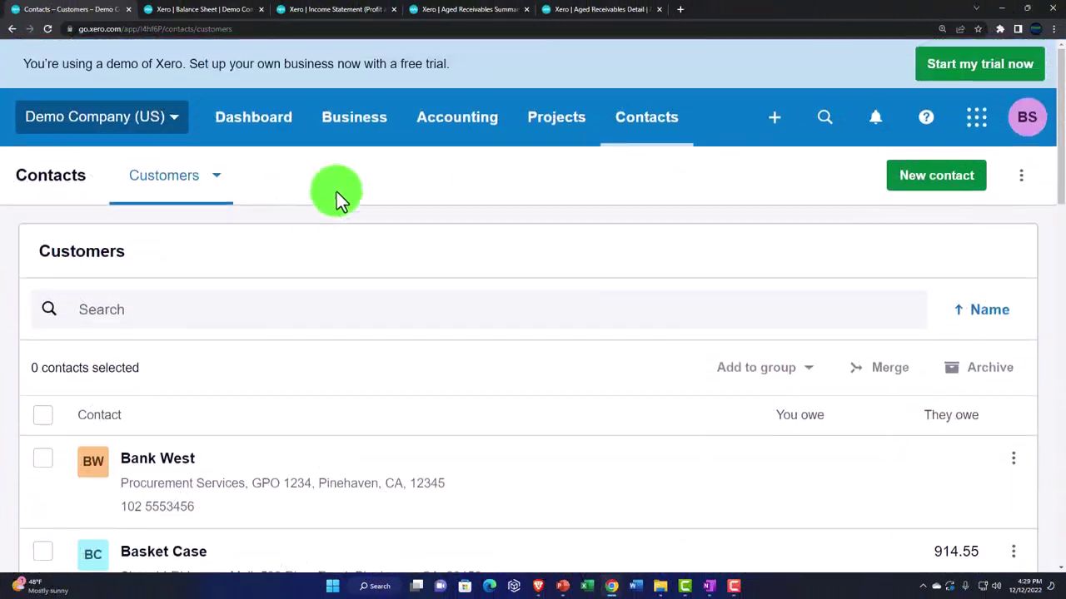
# Reload Contacts > Customers from the top menu, then switch back to the Balance Sheet tab
pyautogui.click(358, 127)
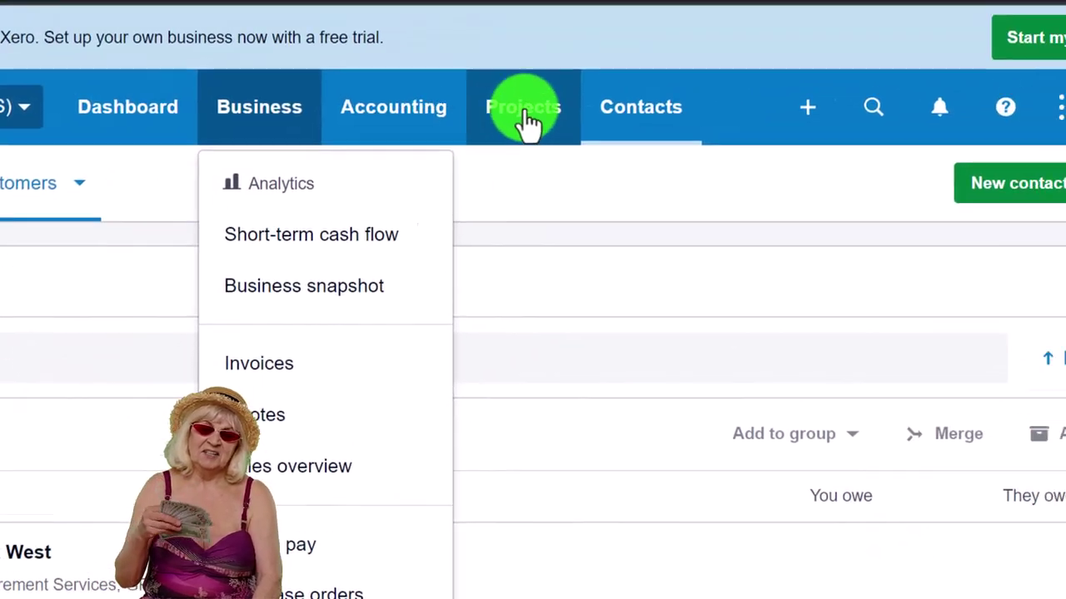
pyautogui.click(726, 42)
pyautogui.click(809, 43)
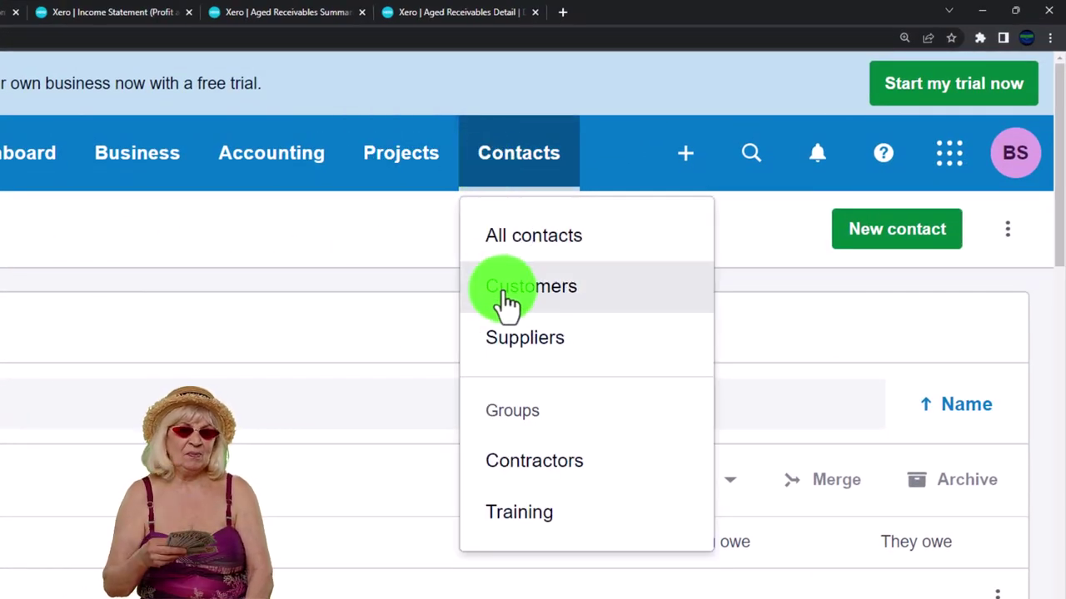
pyautogui.click(507, 305)
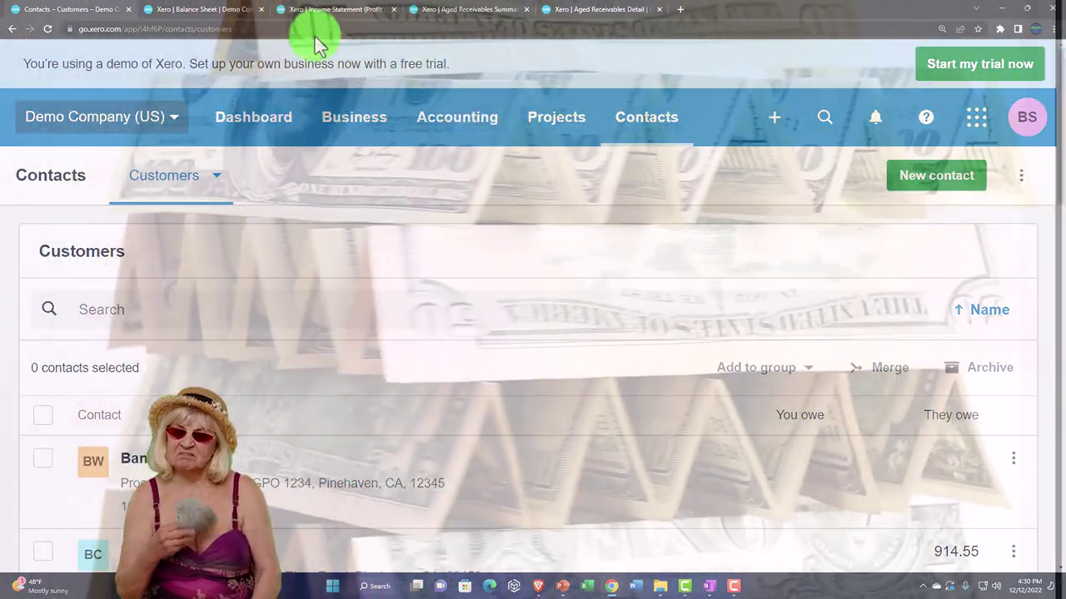
pyautogui.click(209, 10)
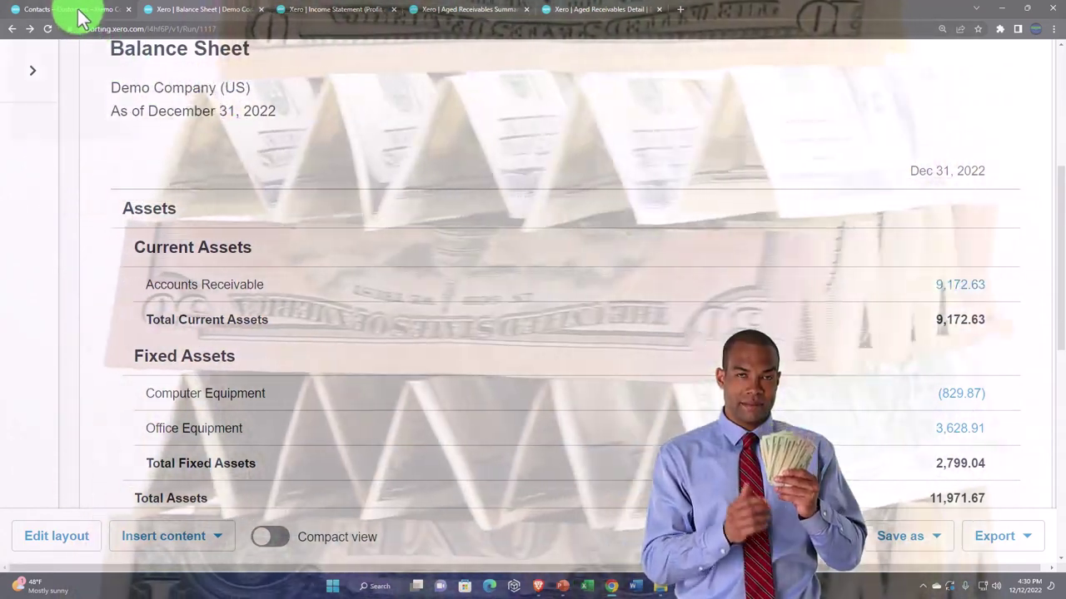
pyautogui.moveTo(81, 16)
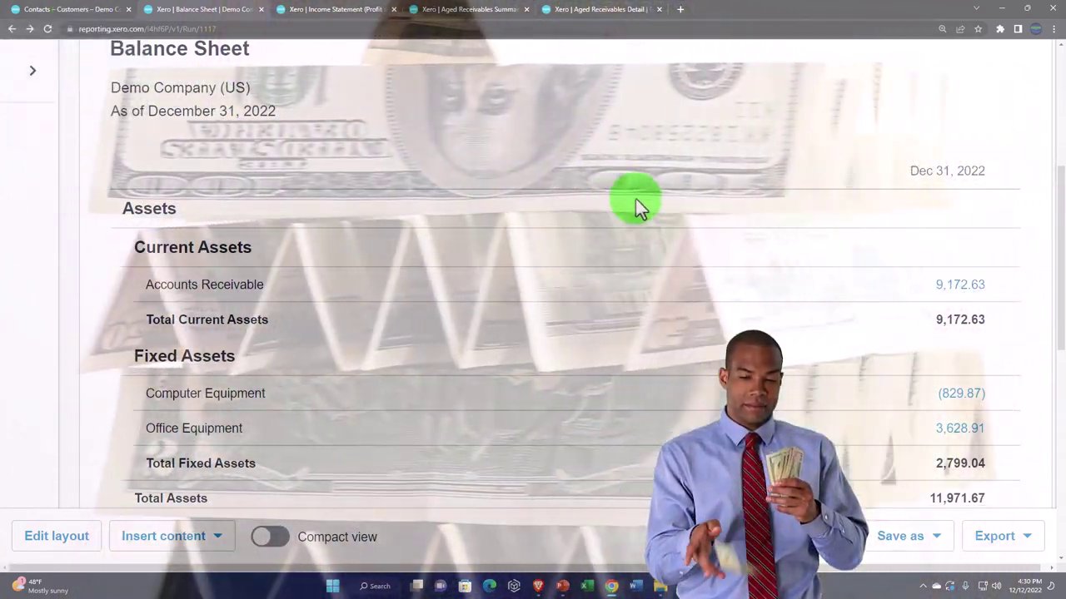